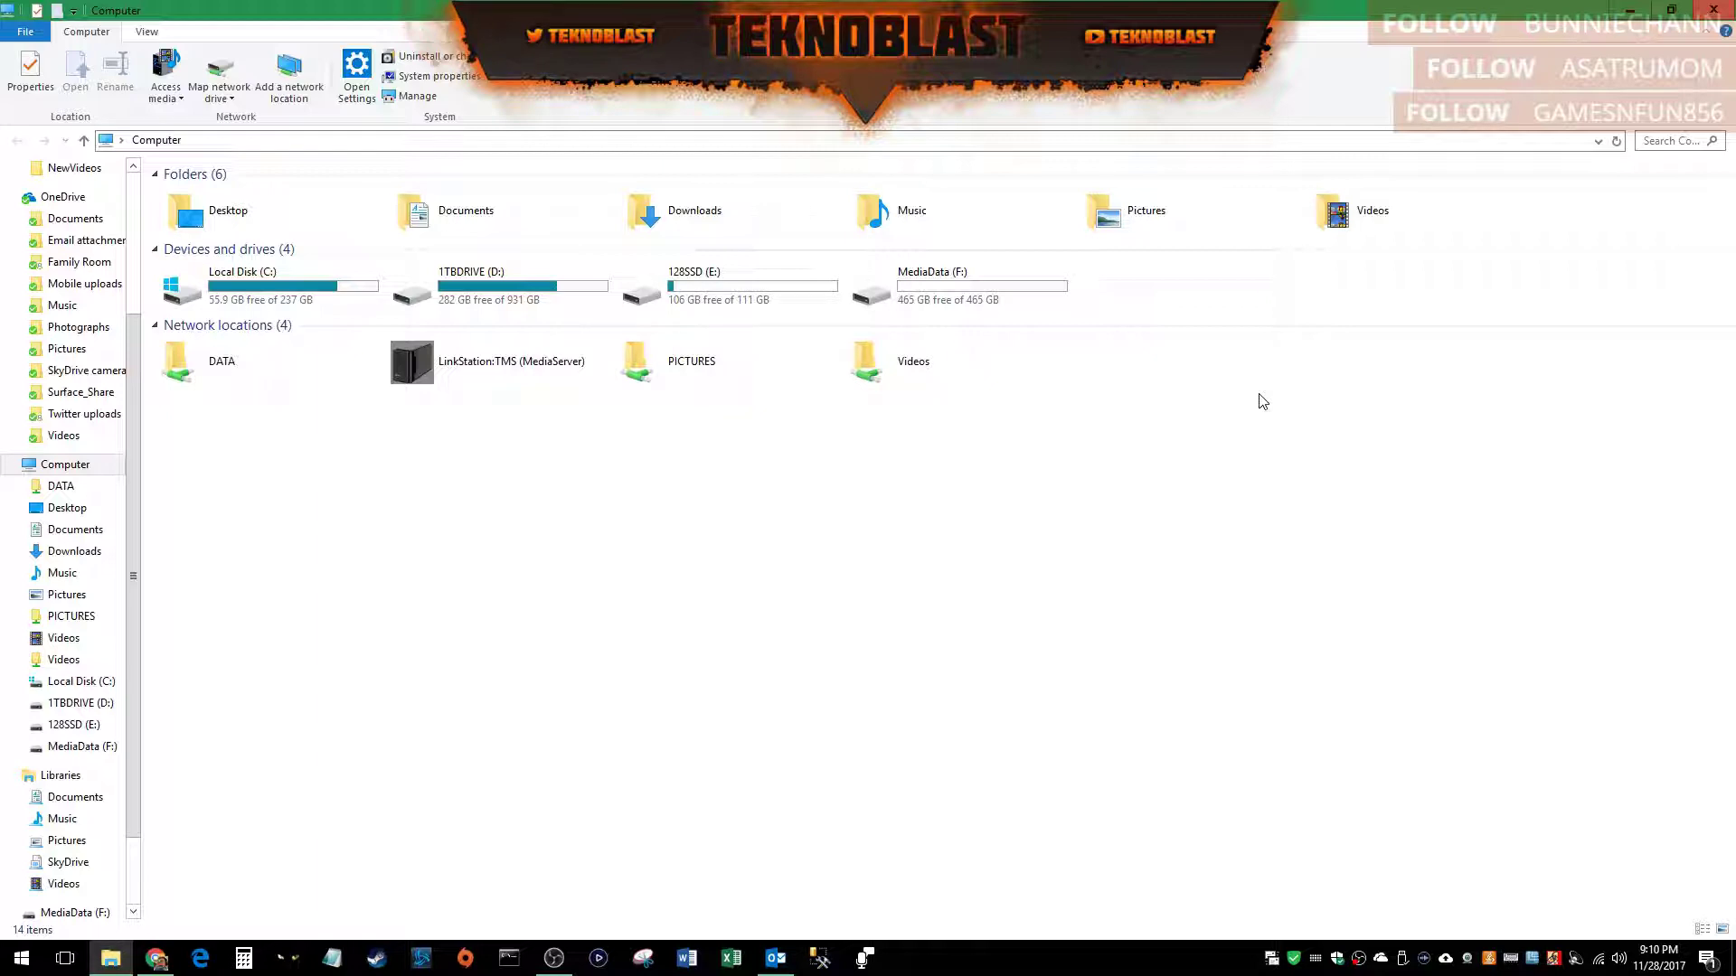
# Check the format settings of the MediaData (F:) drive, including its file system, and close them without formatting
pyautogui.click(940, 291)
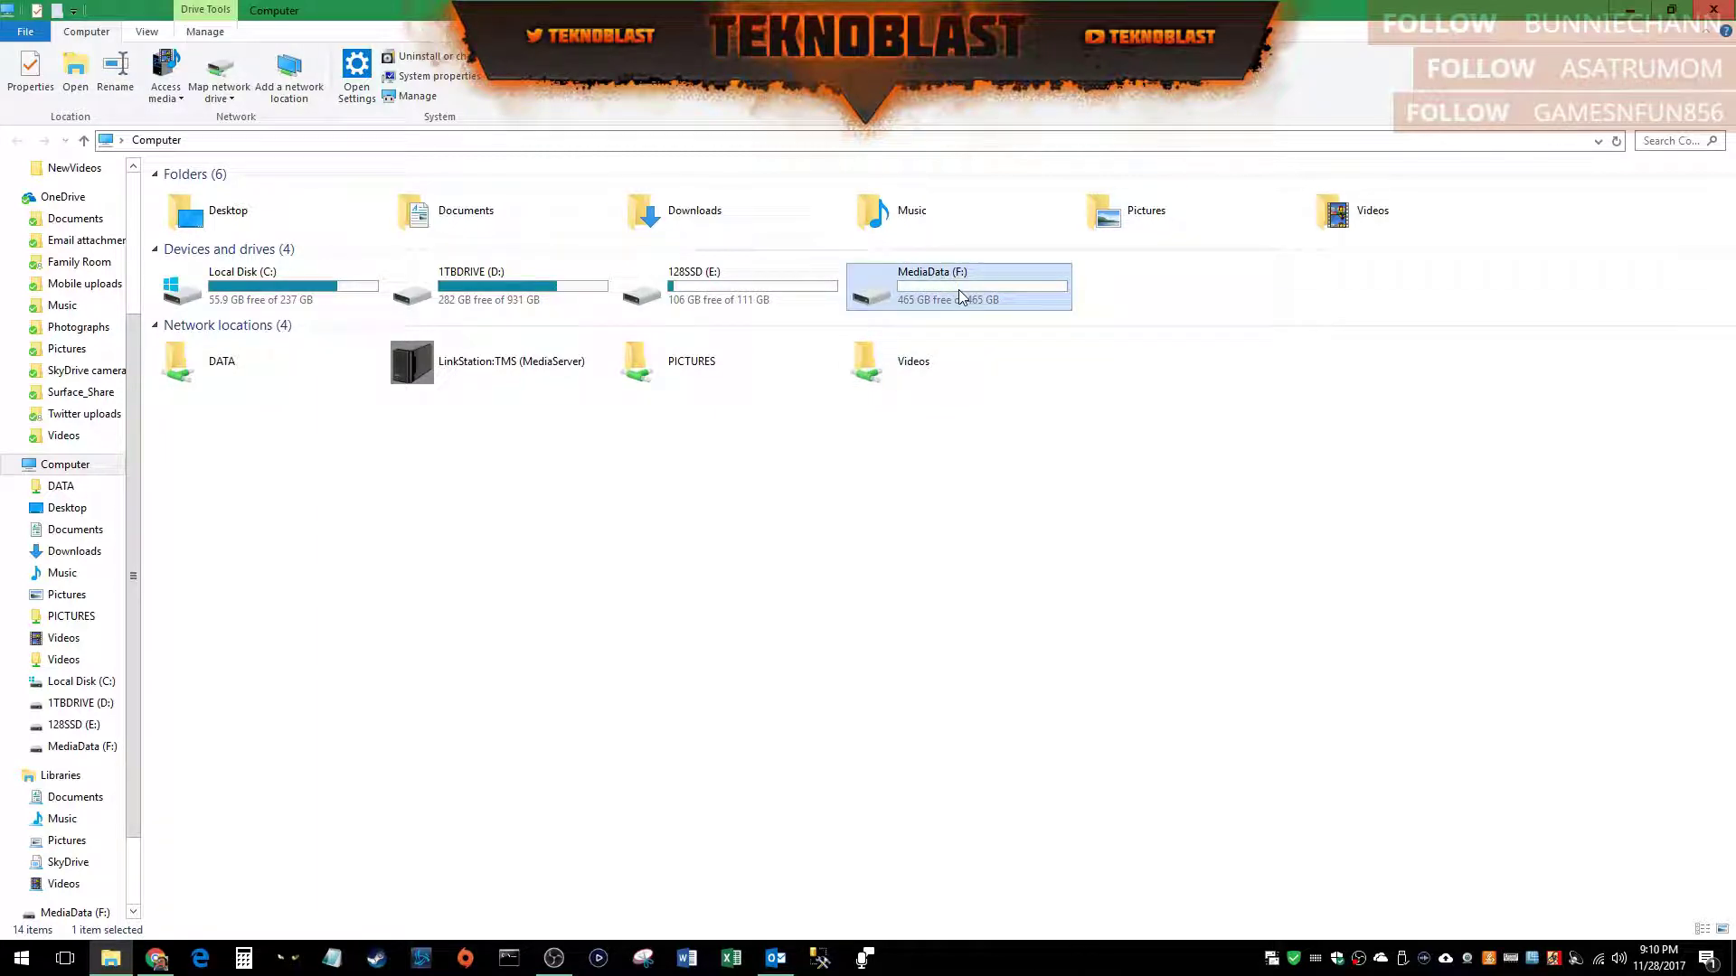
pyautogui.rightClick(963, 295)
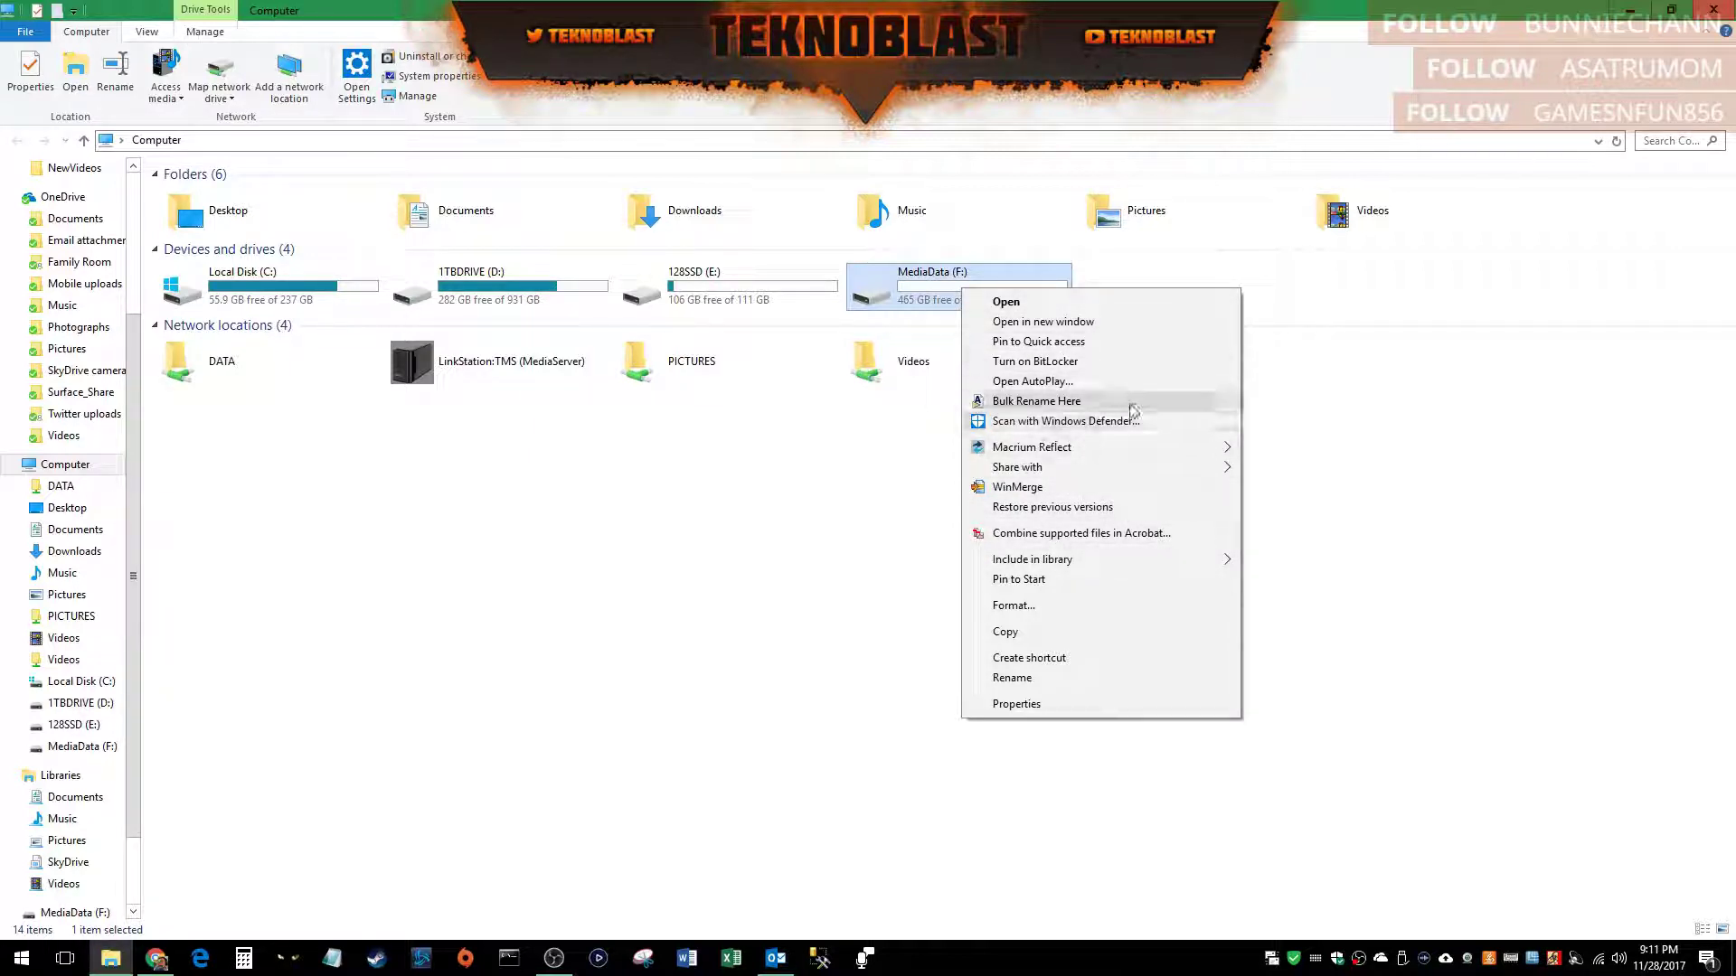
pyautogui.click(1050, 603)
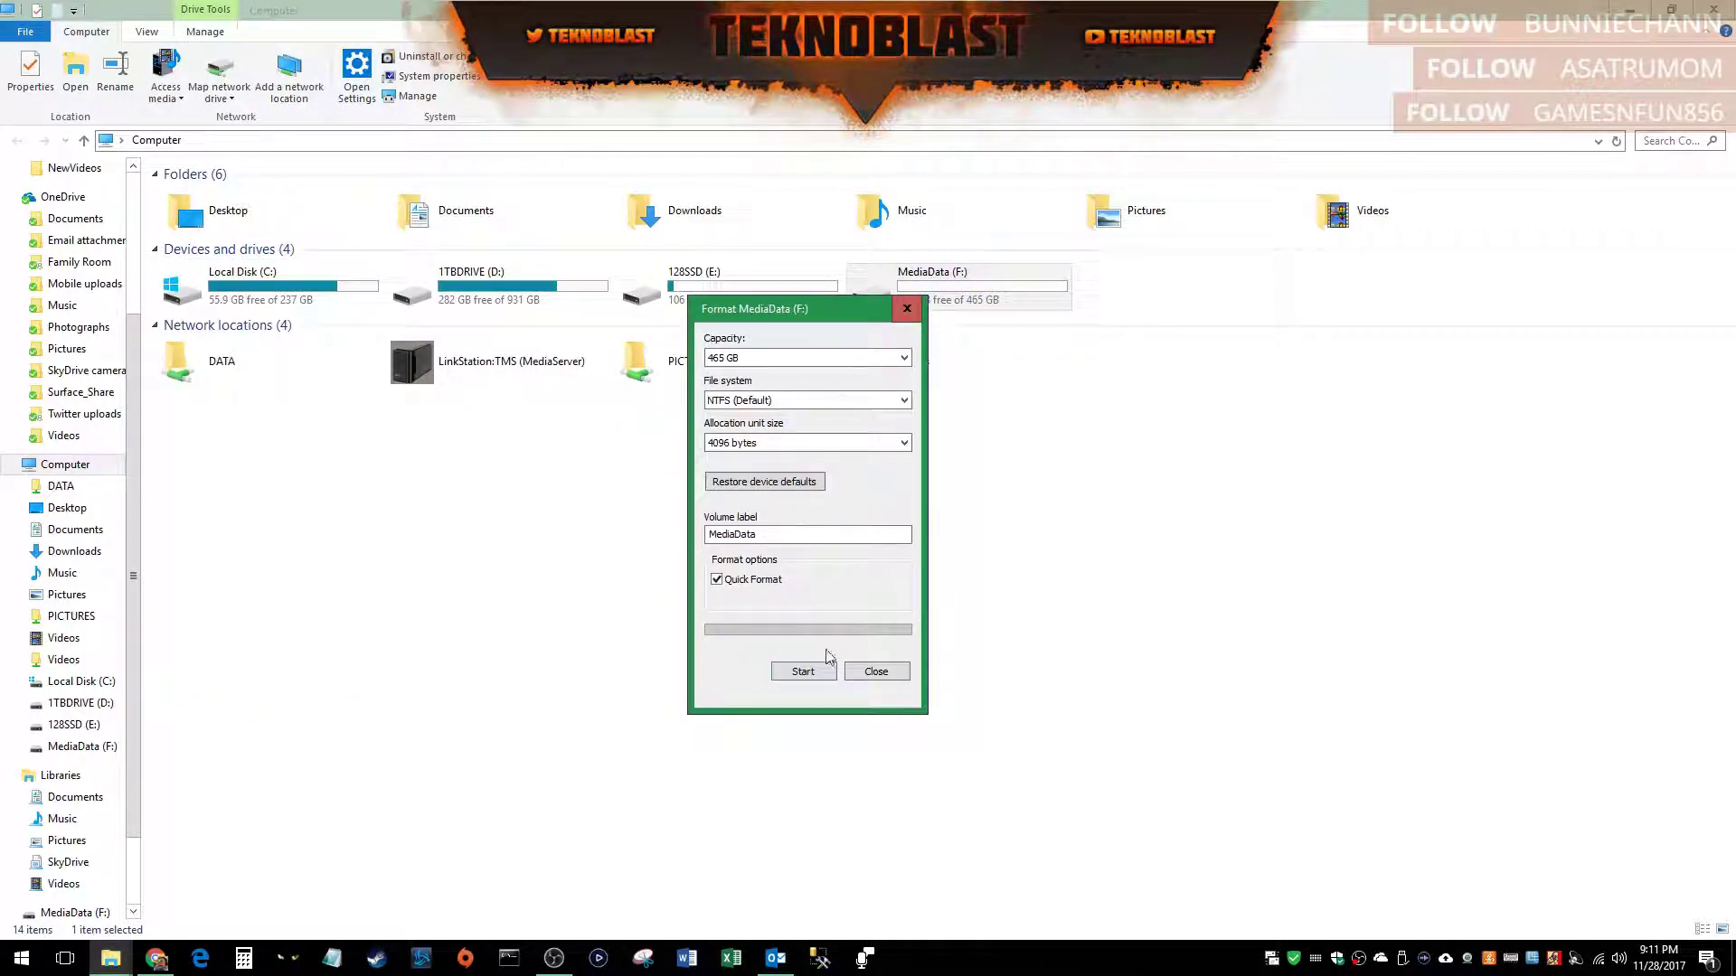
pyautogui.click(894, 671)
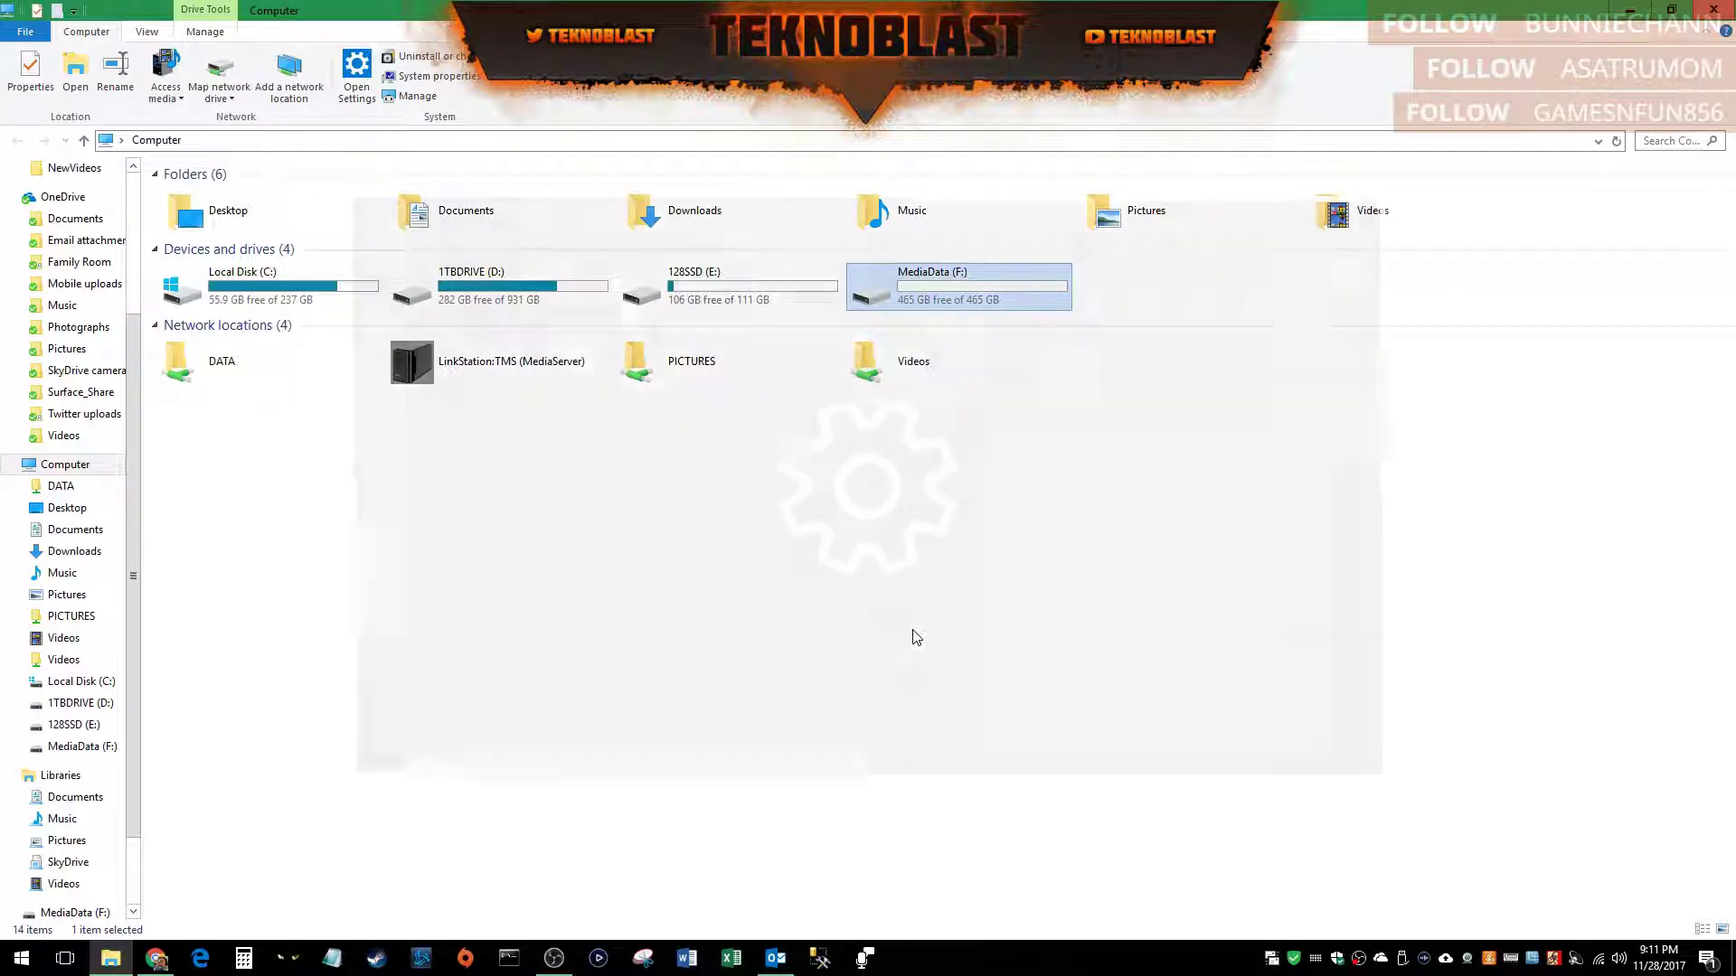
# Switch to the Xbox settings and open the System Storage page
pyautogui.press('Up')
pyautogui.press('Up')
pyautogui.press('Up')
pyautogui.press('Up')
pyautogui.press('Up')
pyautogui.press('Up')
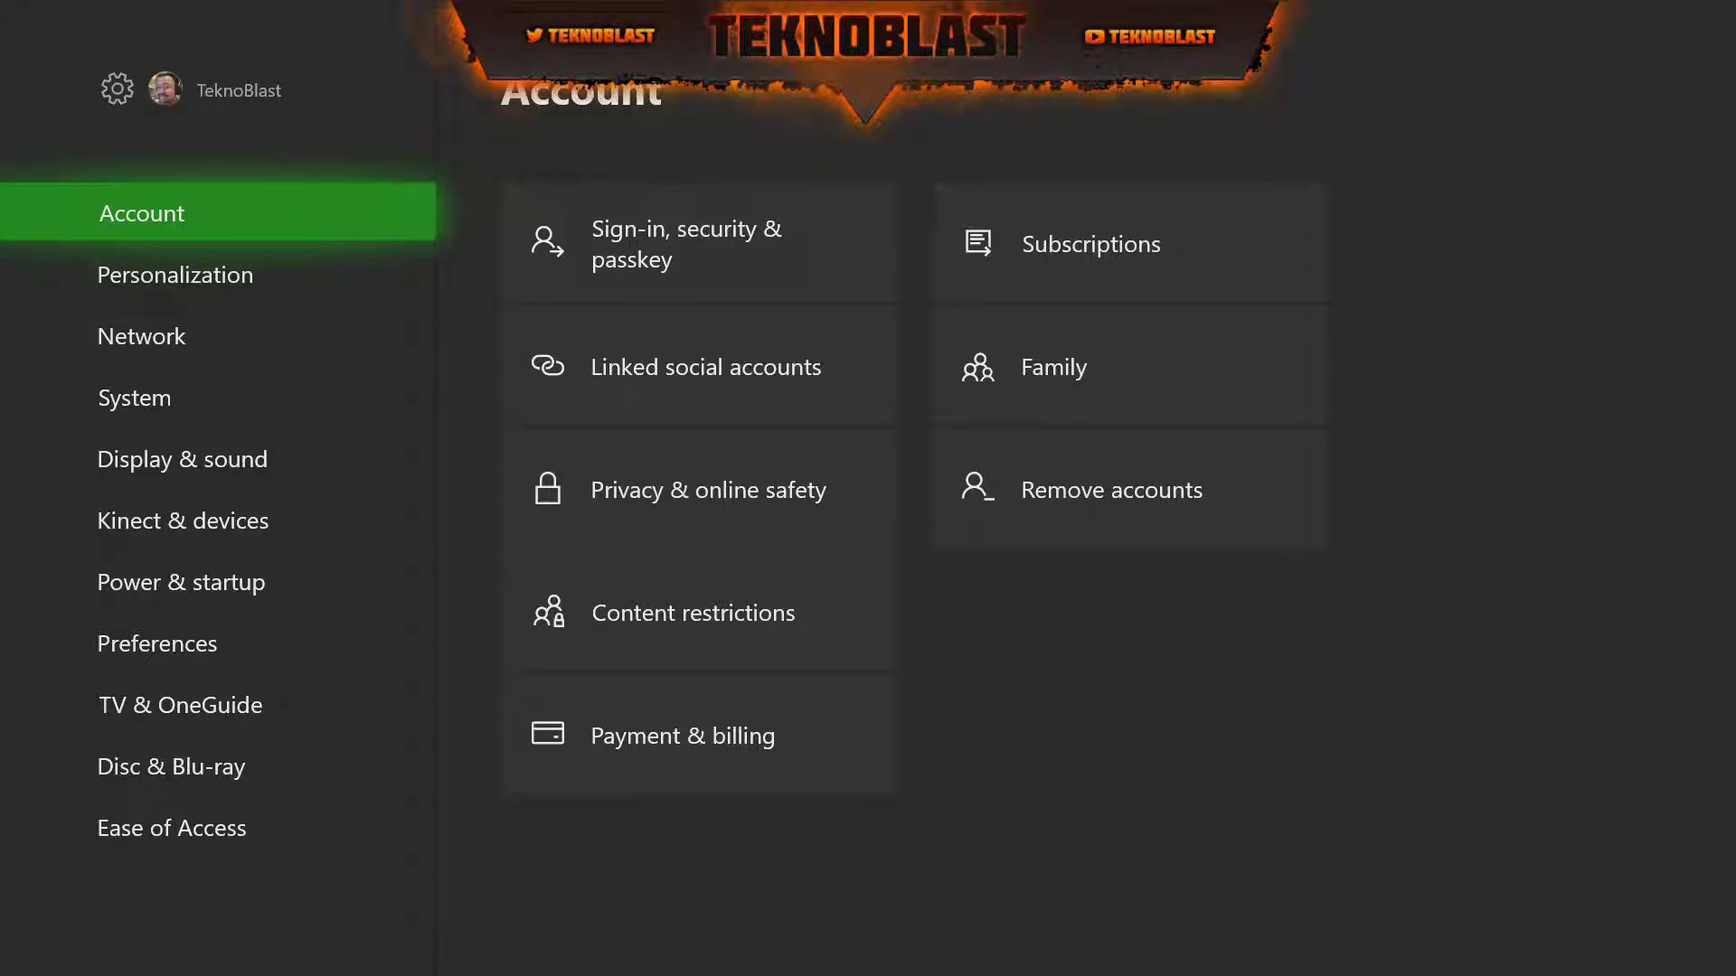
pyautogui.press('Down')
pyautogui.press('Down')
pyautogui.press('Down')
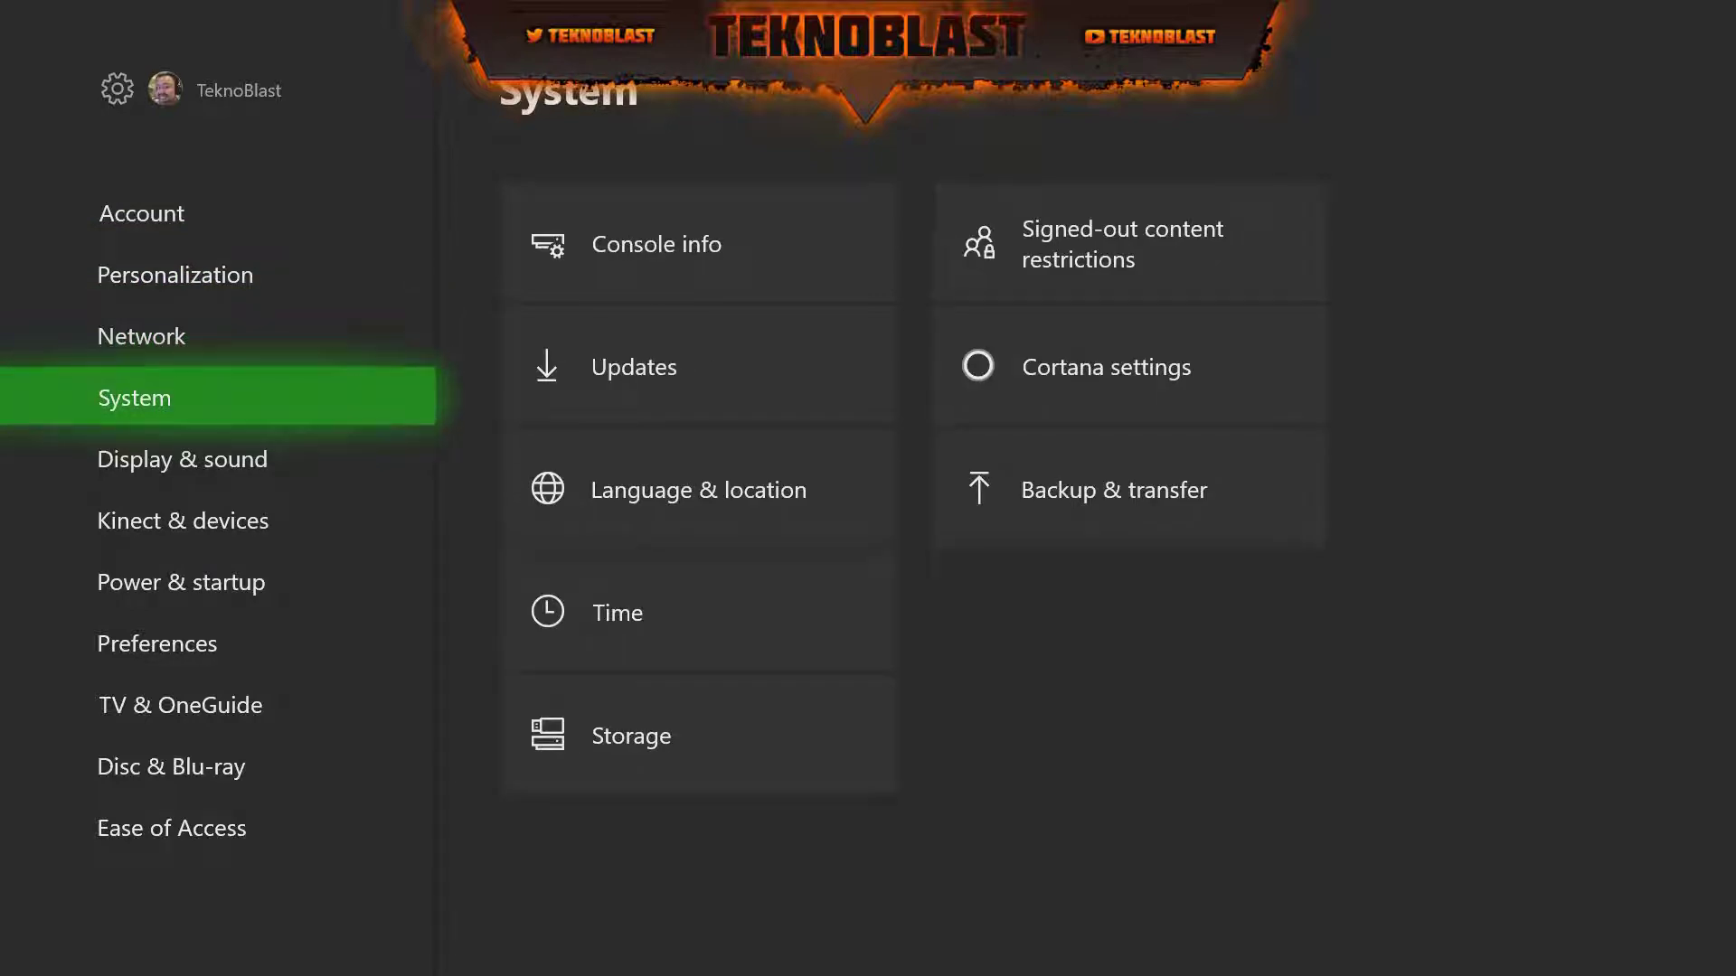
pyautogui.press('Right')
pyautogui.press('Down')
pyautogui.press('Down')
pyautogui.press('Down')
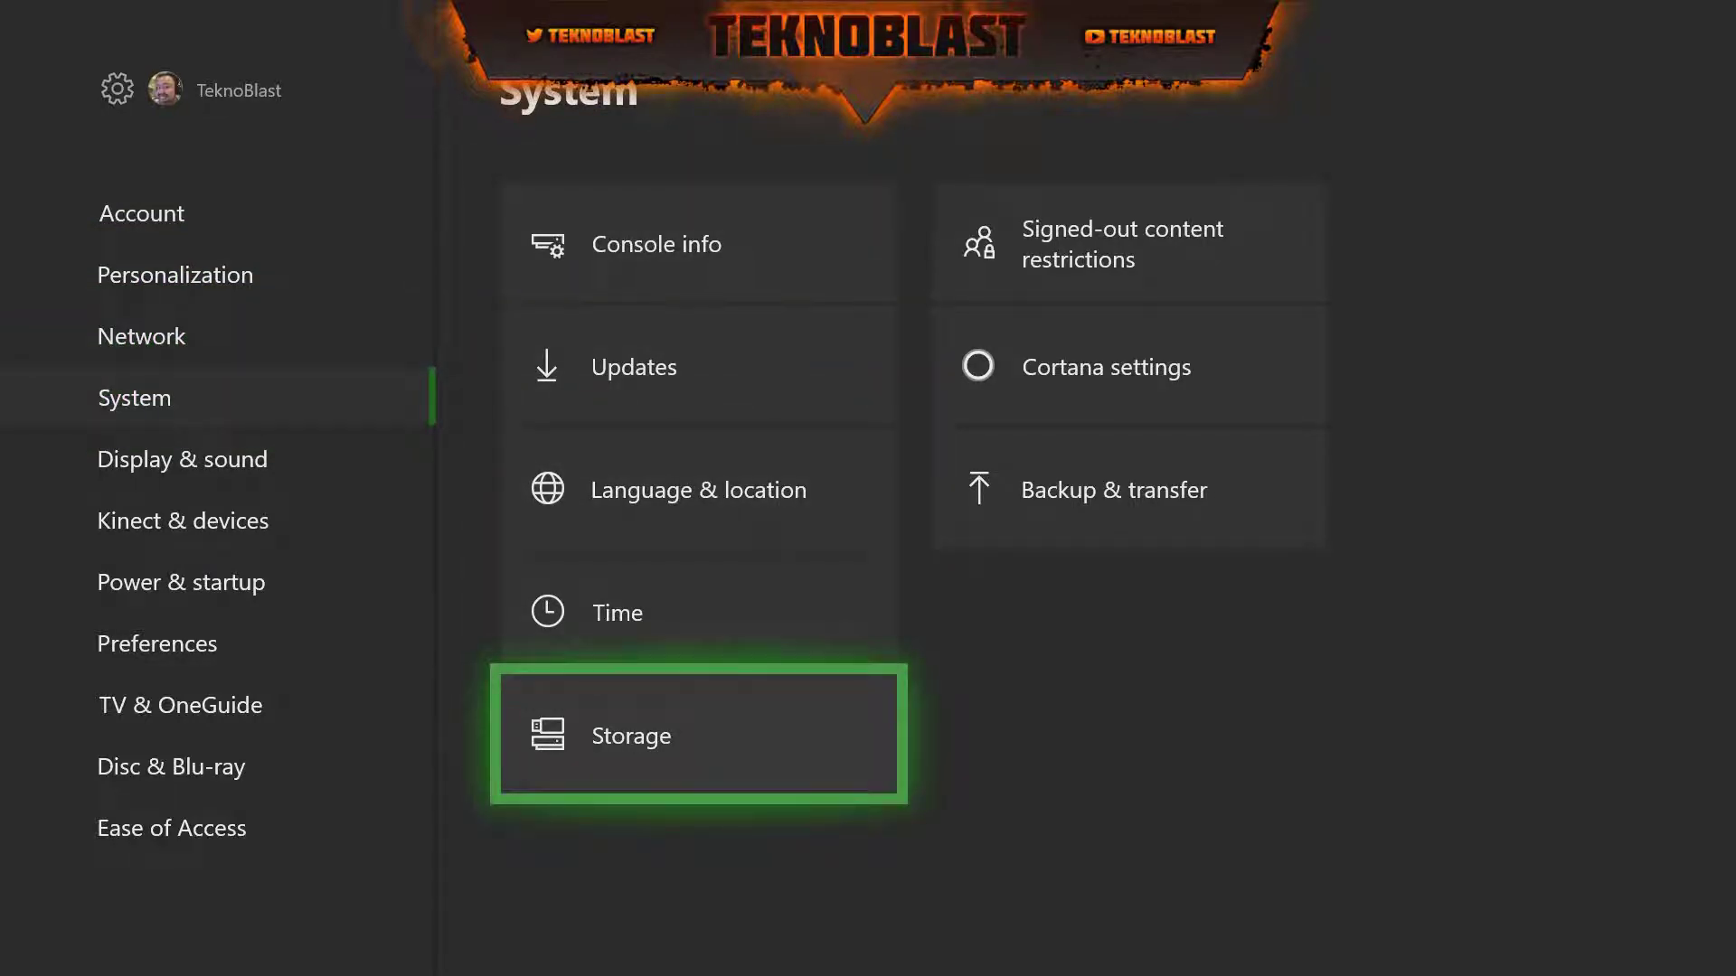
pyautogui.press('Return')
# Examine the PASSPORT and MediaData external drives' storage uses, and return to the System settings
pyautogui.press('Right')
pyautogui.press('Right')
pyautogui.press('Right')
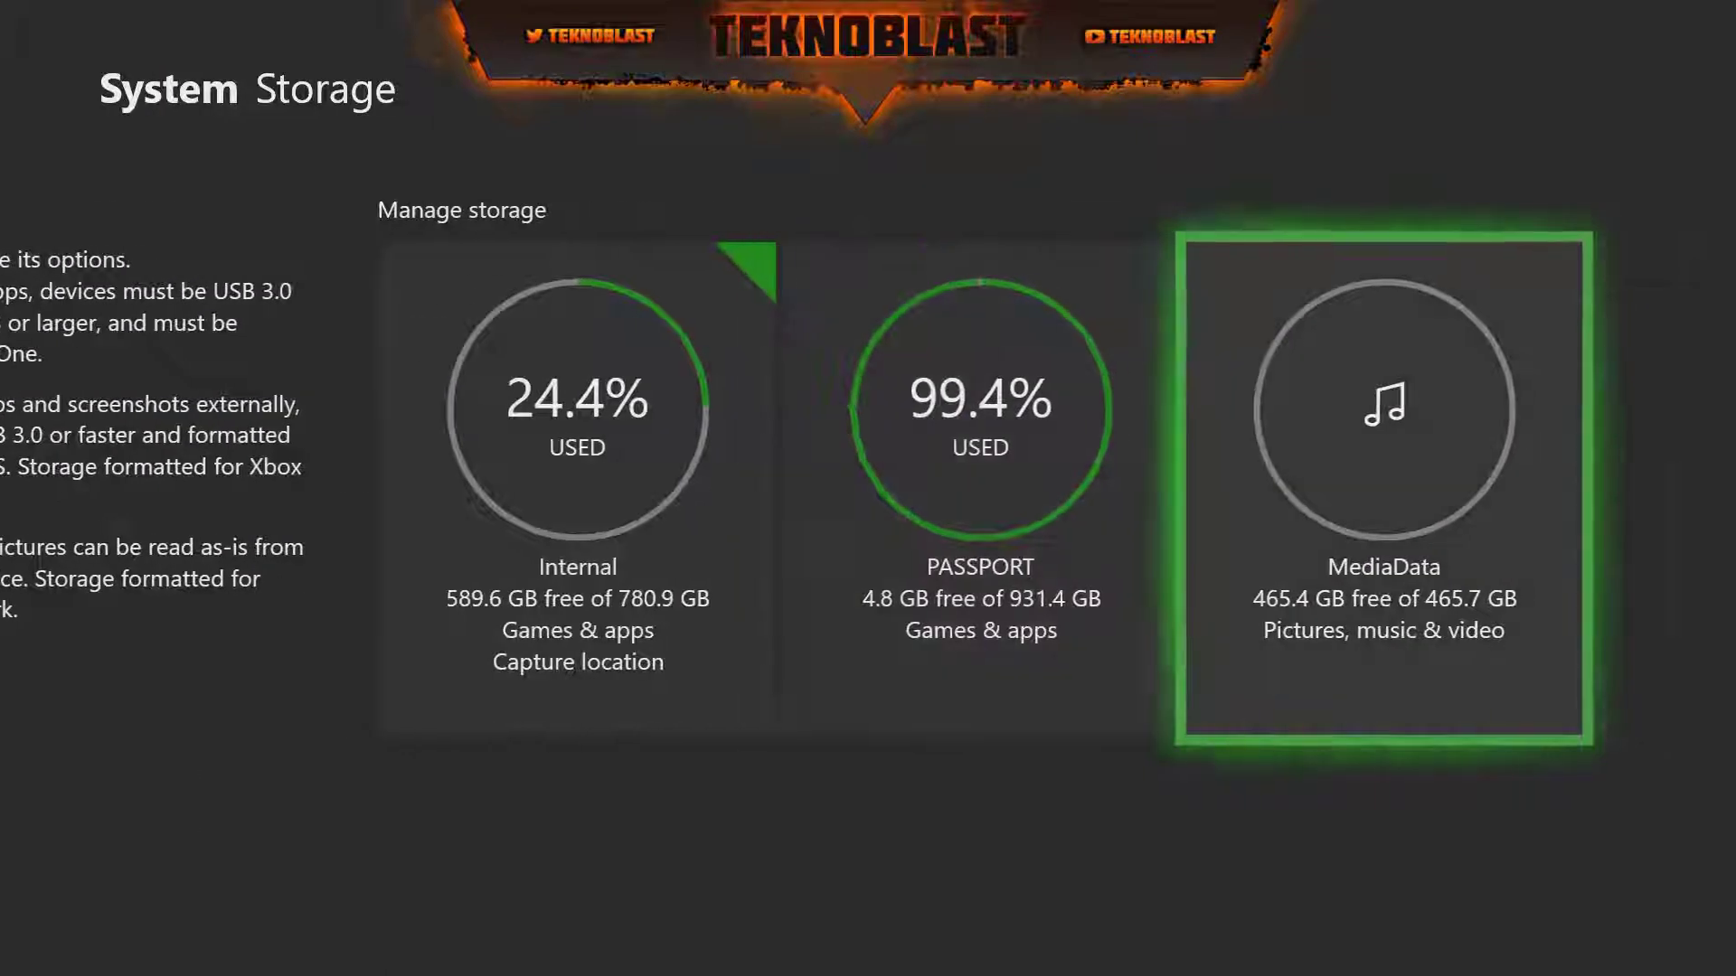
pyautogui.press('Left')
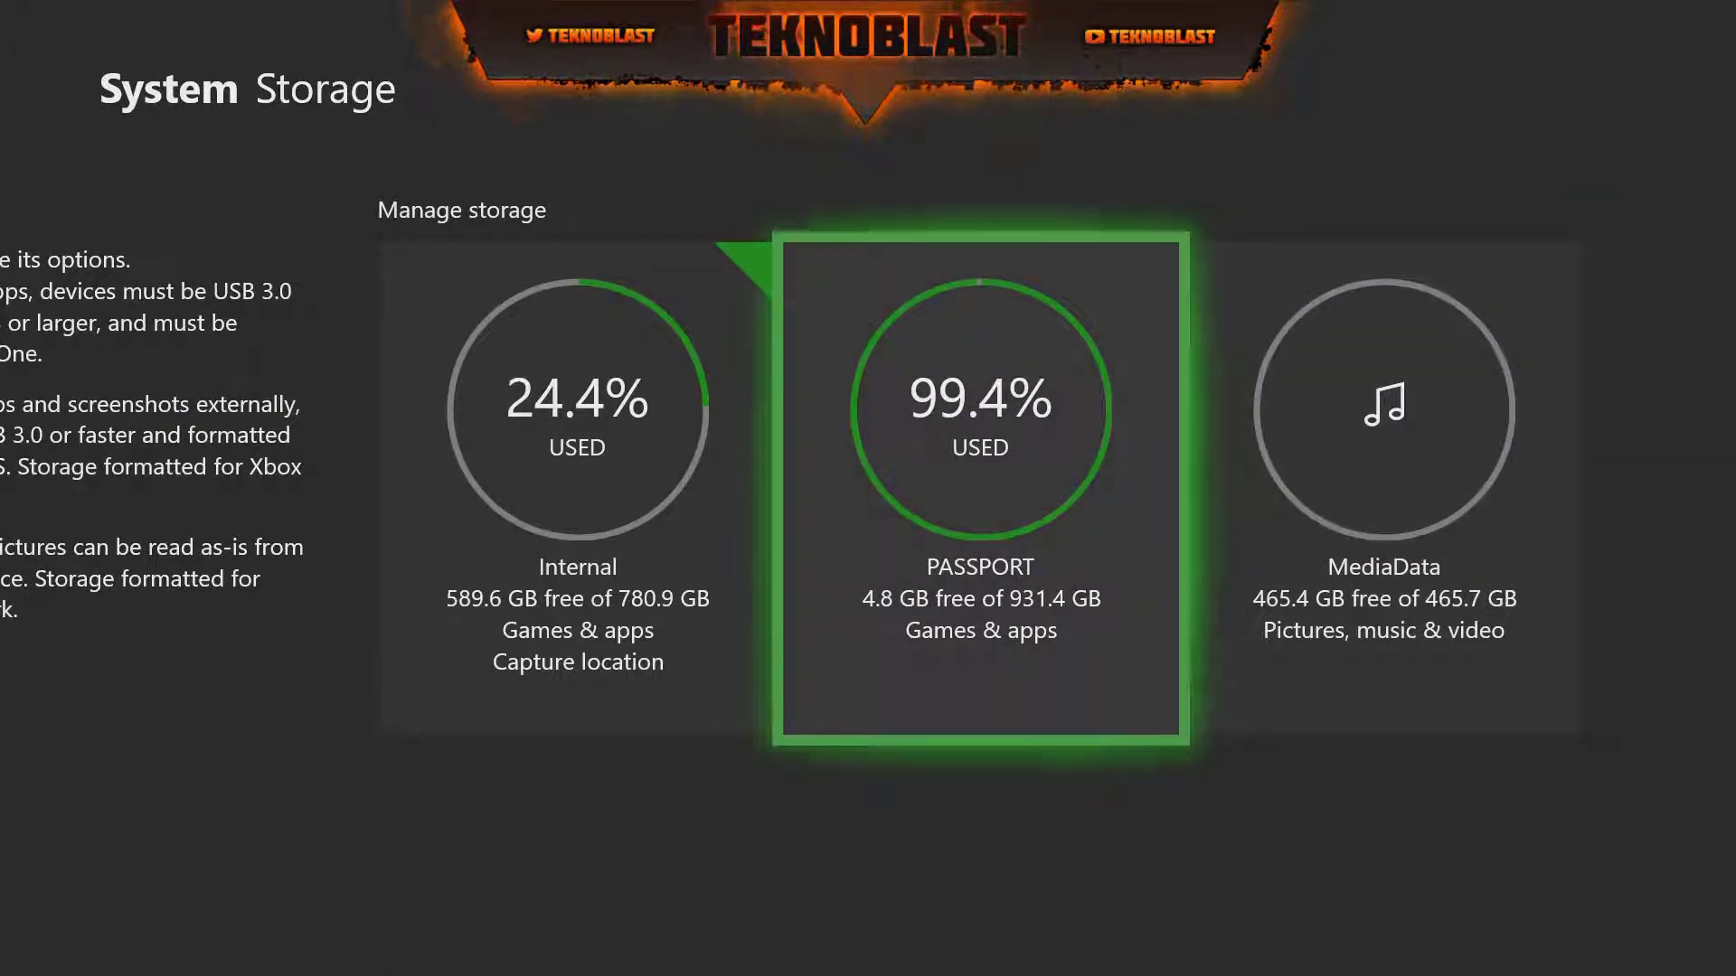
pyautogui.press('Right')
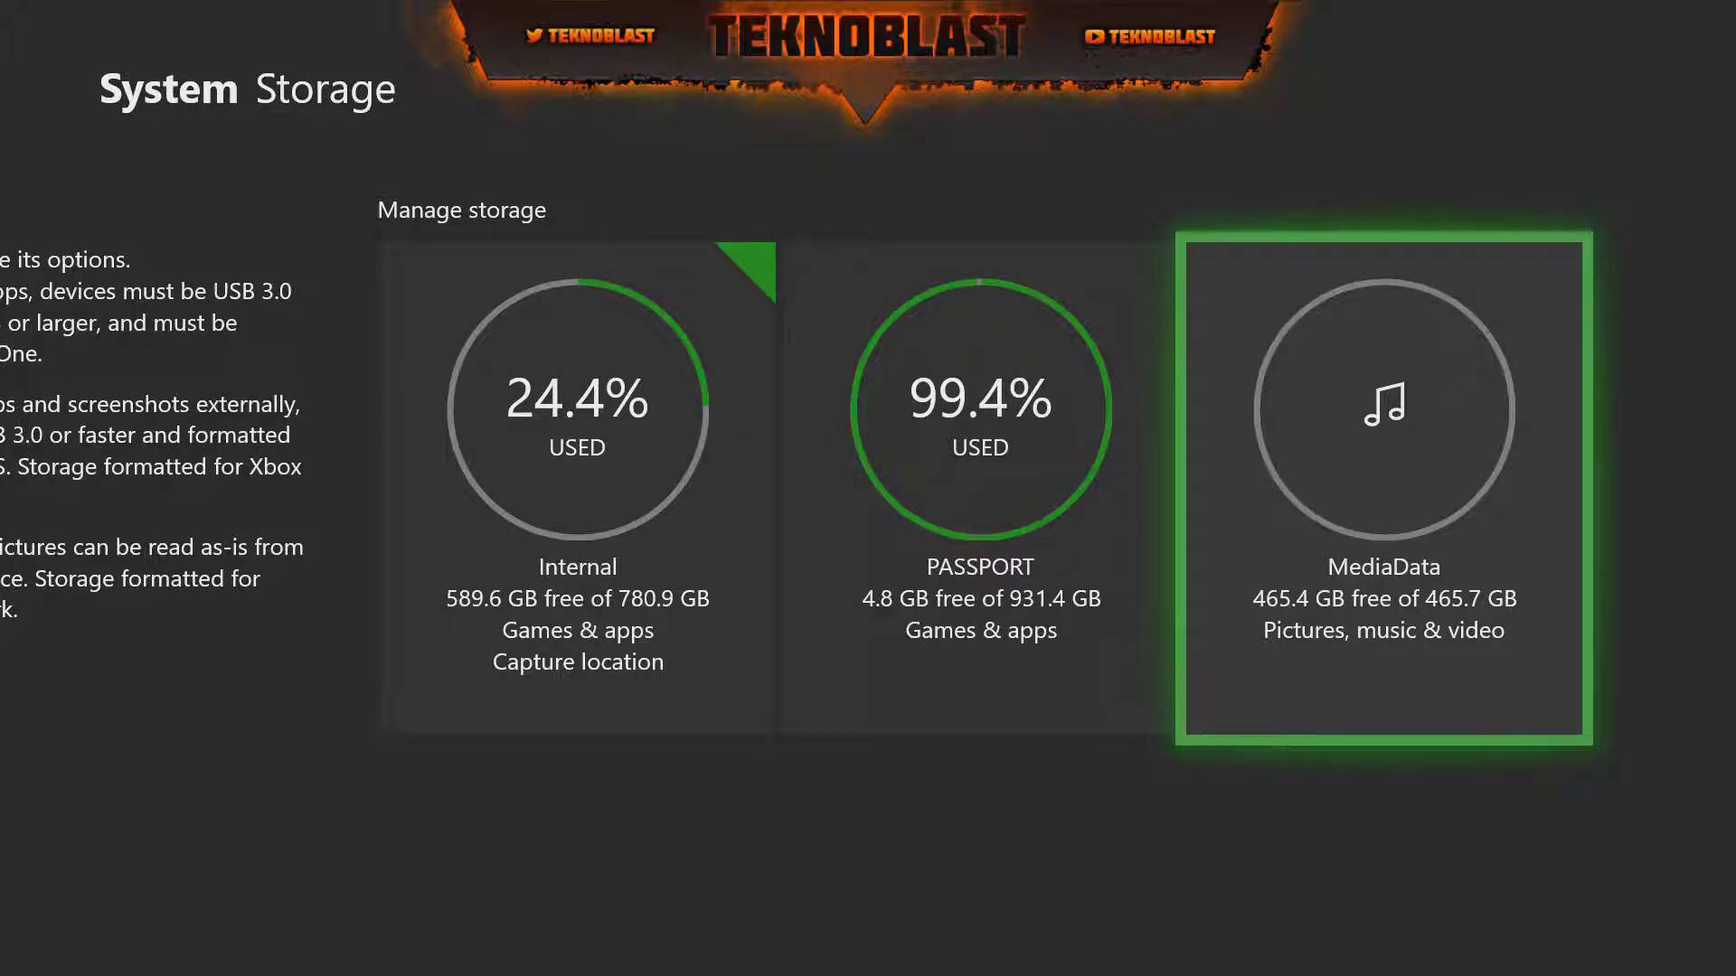
pyautogui.press('Escape')
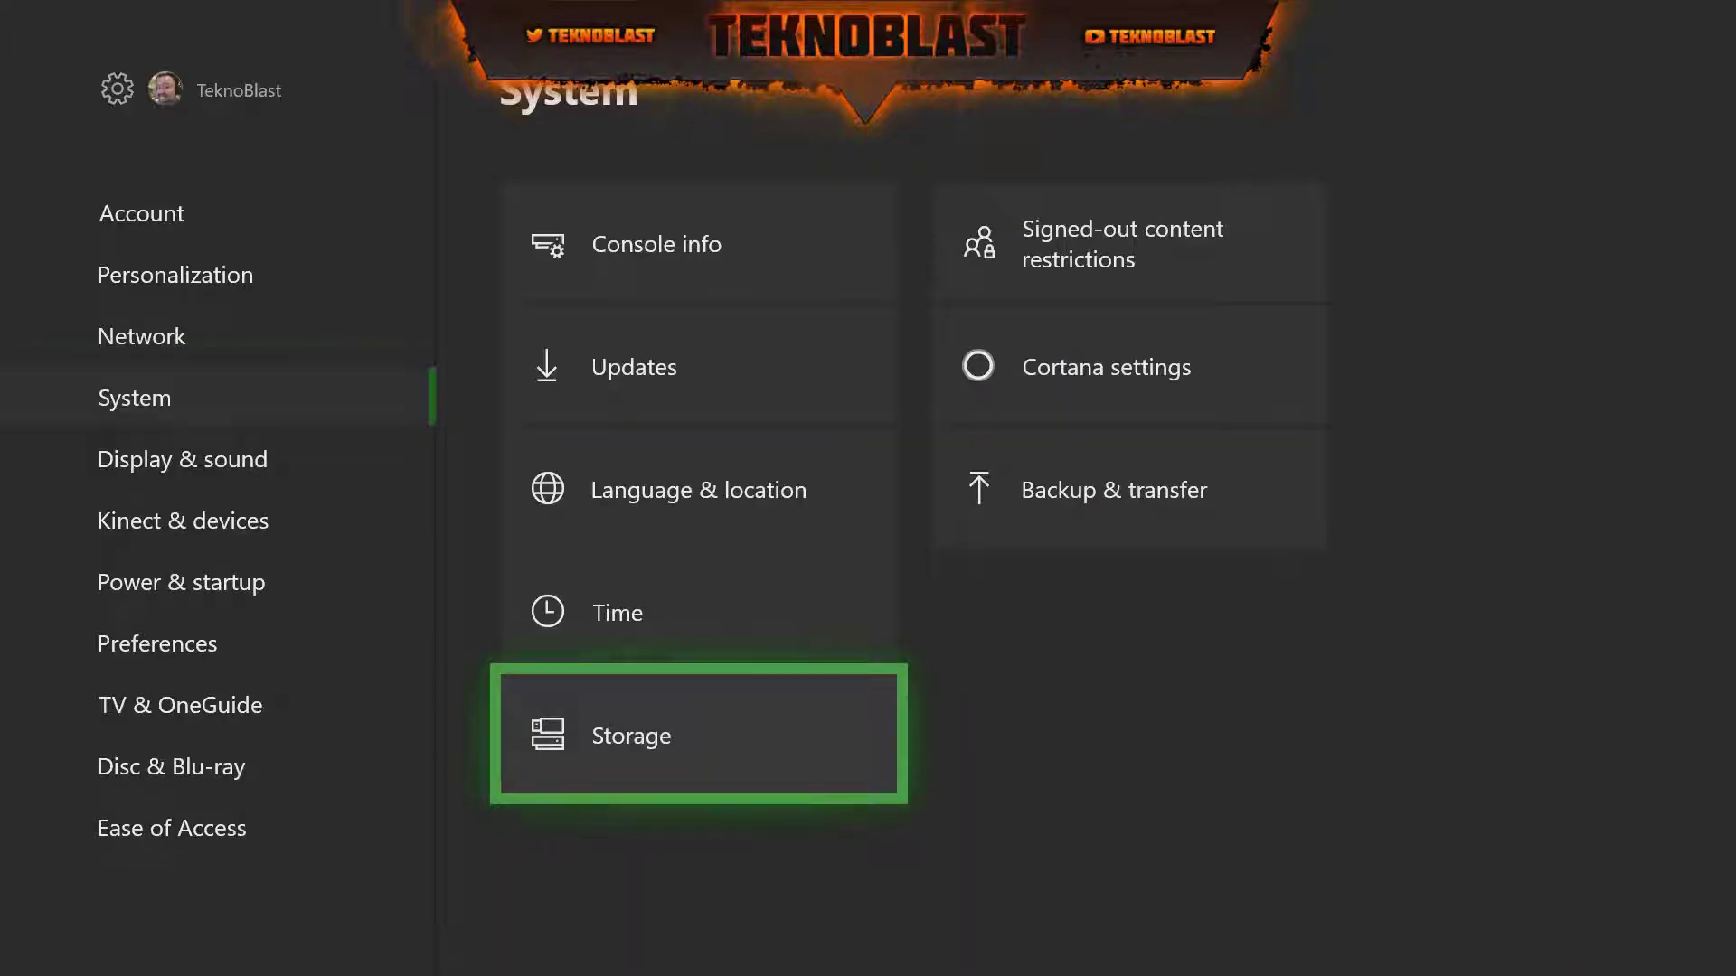
# Open the Broadcast & capture preferences and go to the Capture options
pyautogui.press('Left')
pyautogui.press('Down')
pyautogui.press('Up')
pyautogui.press('Down')
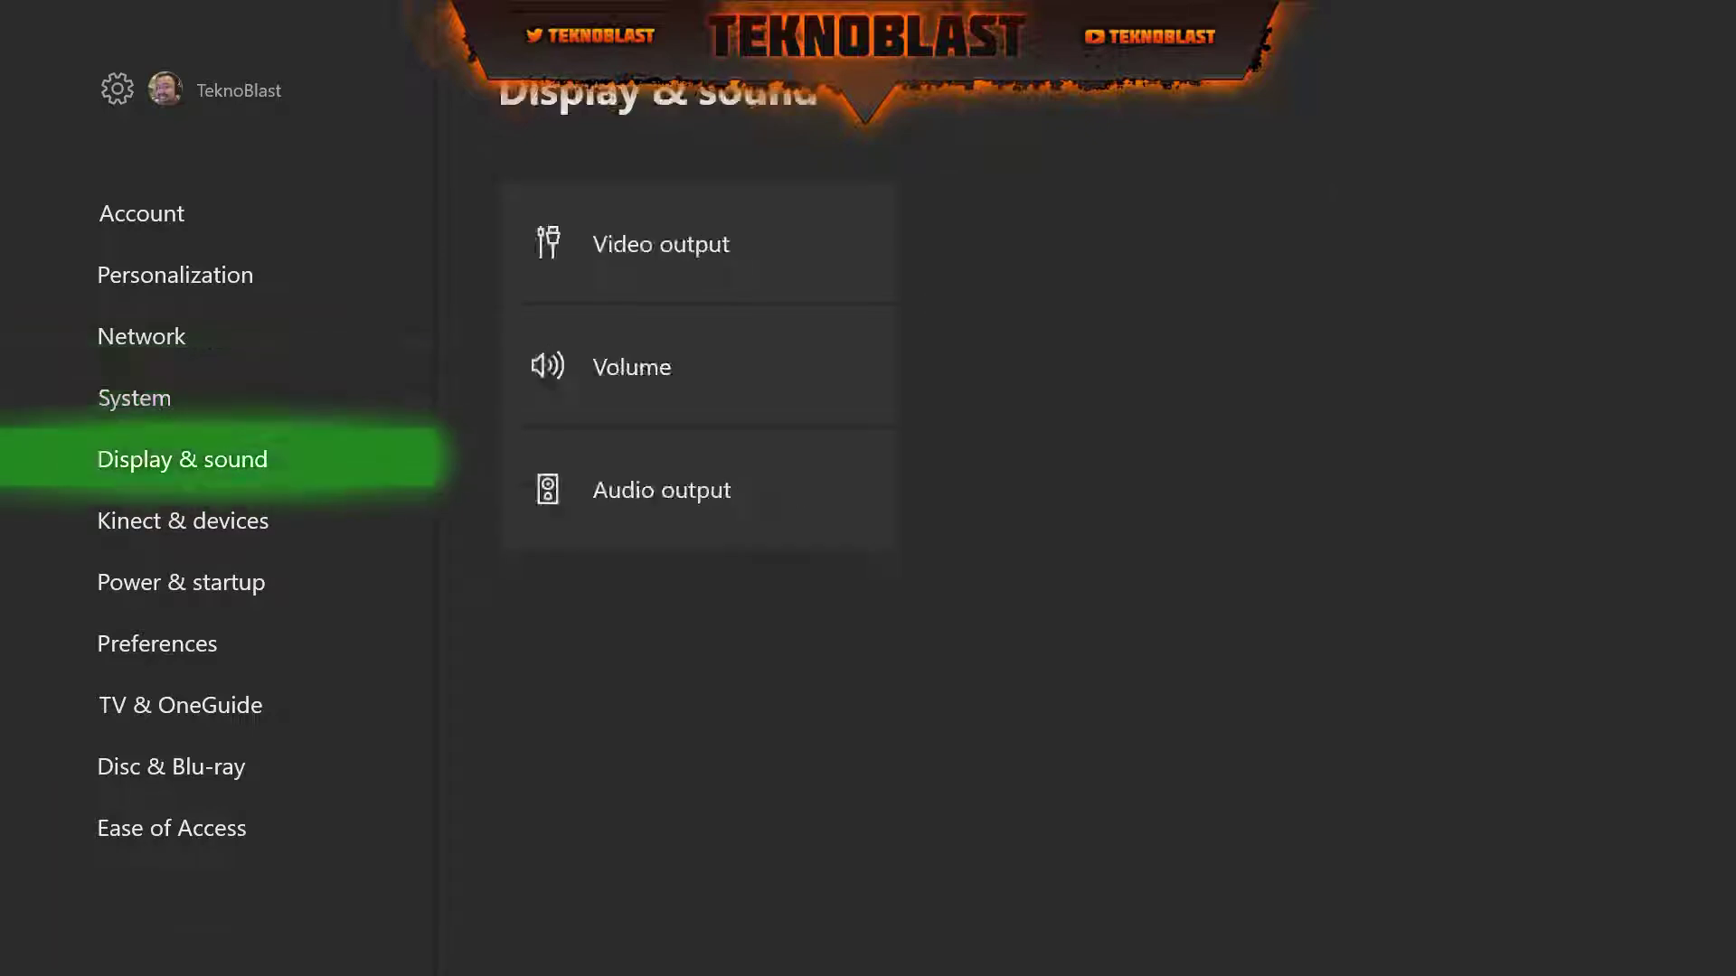
pyautogui.press('Down')
pyautogui.press('Down')
pyautogui.press('Down')
pyautogui.press('Right')
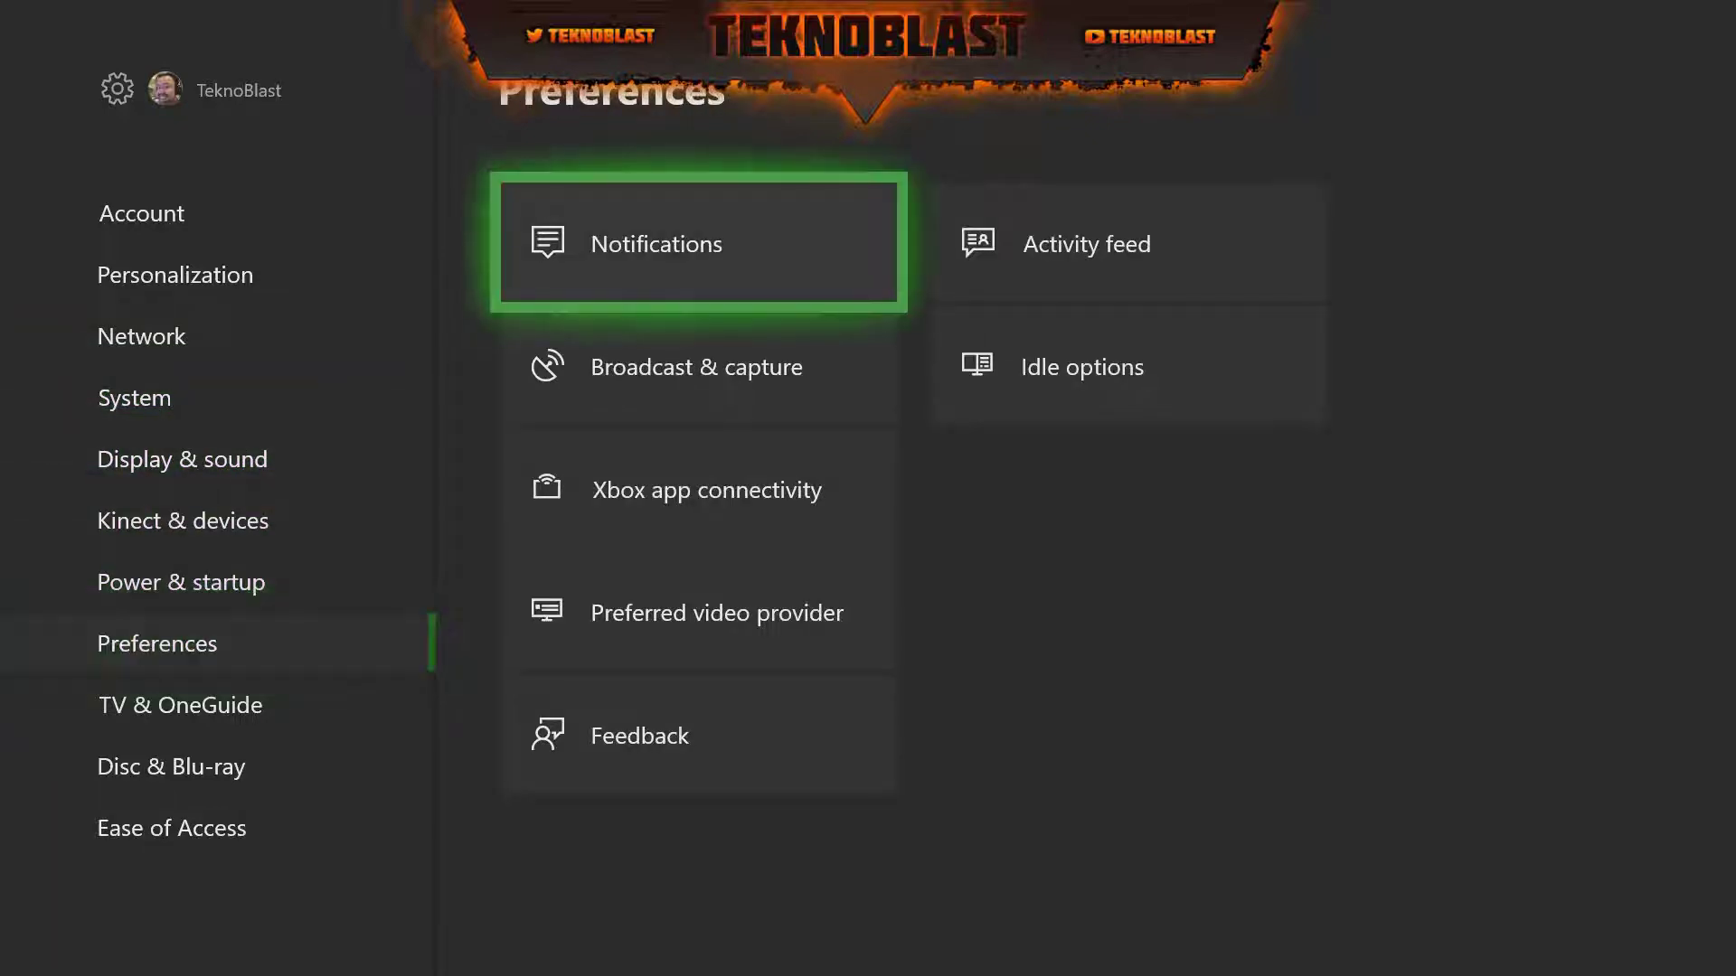
pyautogui.press('Down')
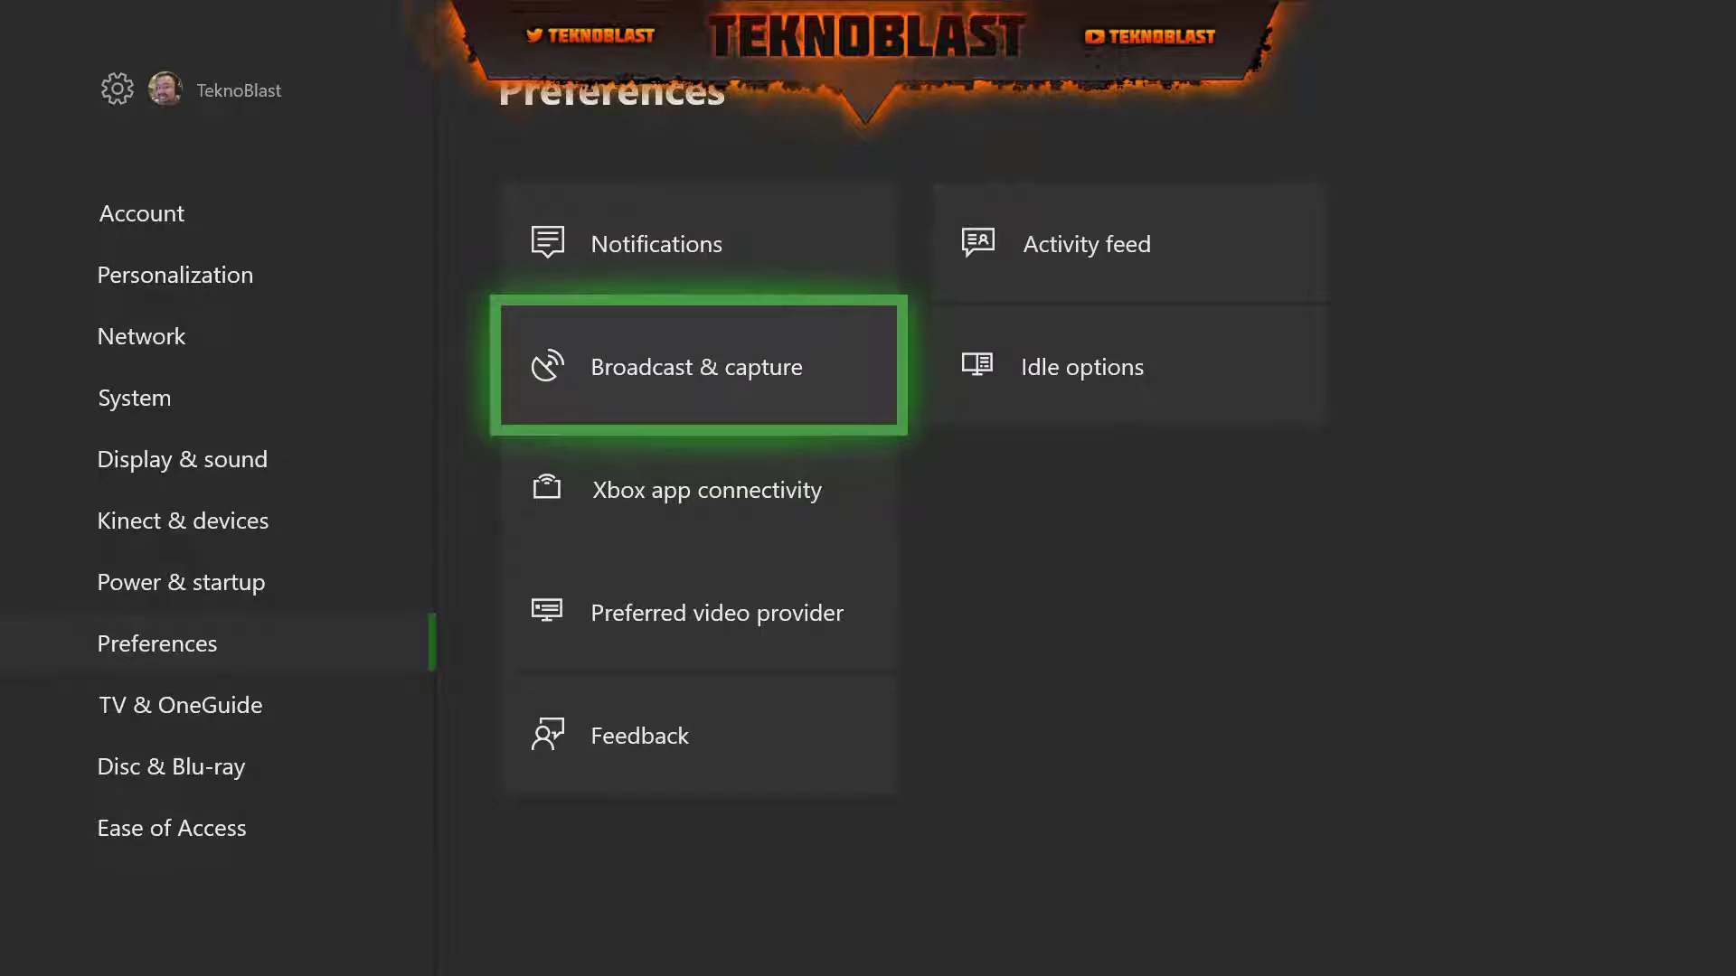
pyautogui.press('Return')
pyautogui.press('Right')
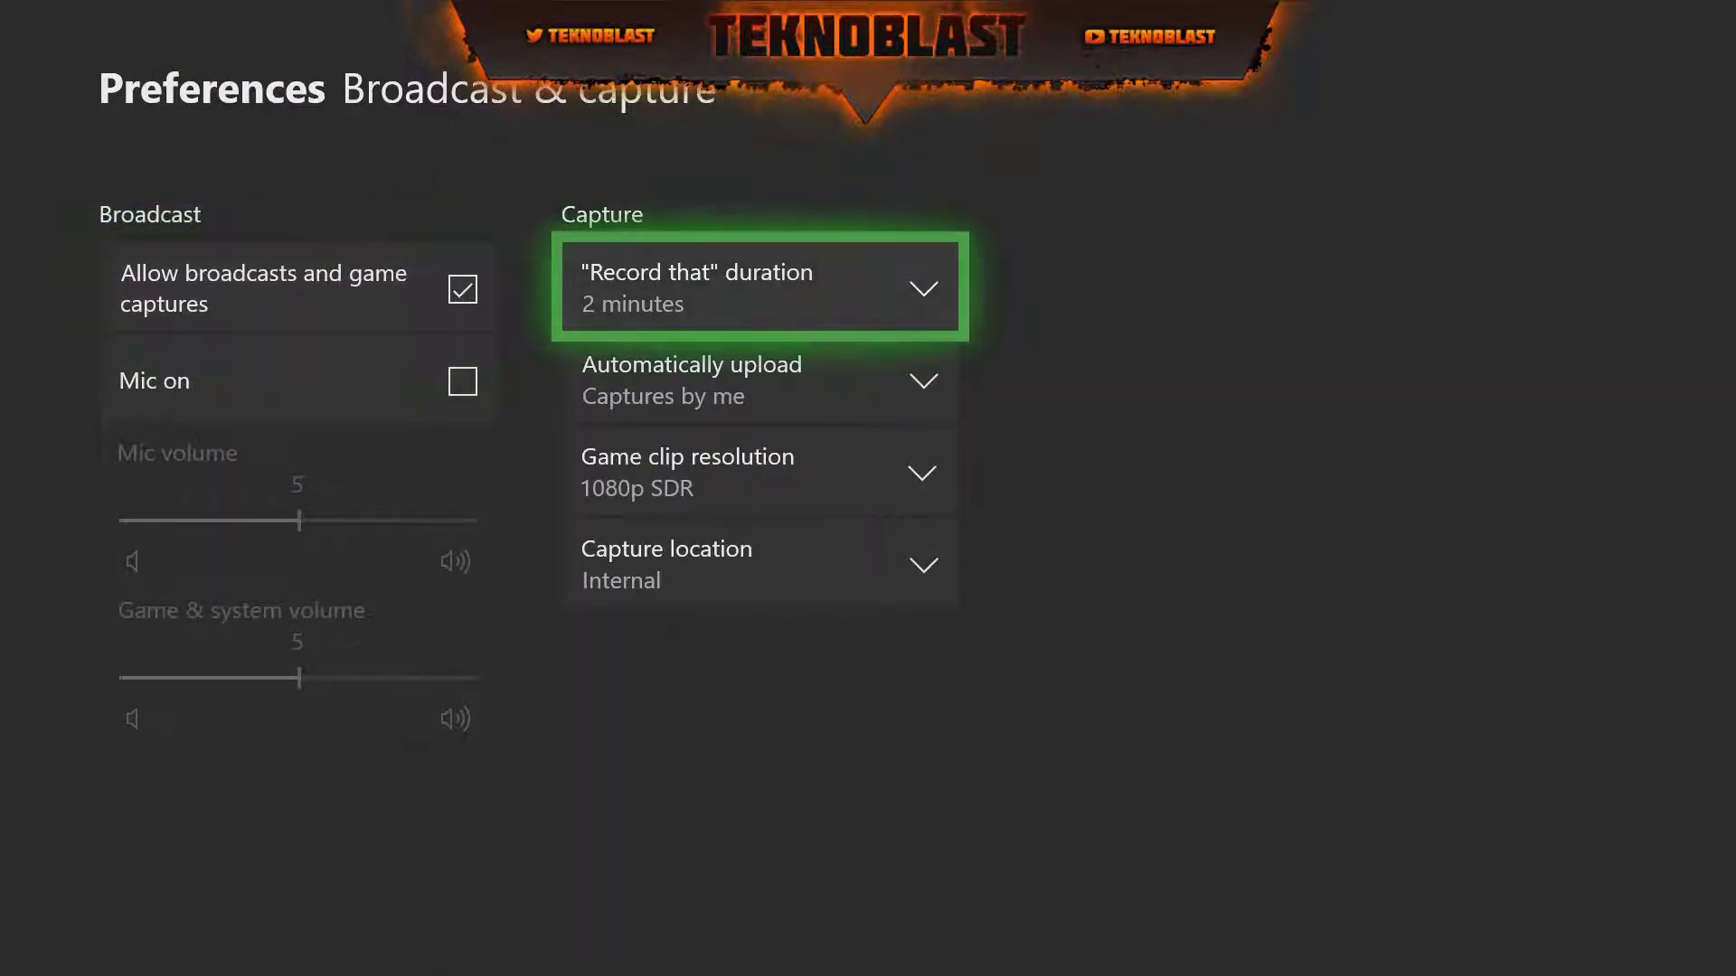
# Review the "Record that" duration, automatic upload and game clip resolution options
pyautogui.press('Down')
pyautogui.press('Down')
pyautogui.press('Up')
pyautogui.press('Up')
pyautogui.press('Down')
pyautogui.press('Down')
pyautogui.press('Up')
pyautogui.press('Up')
pyautogui.press('Down')
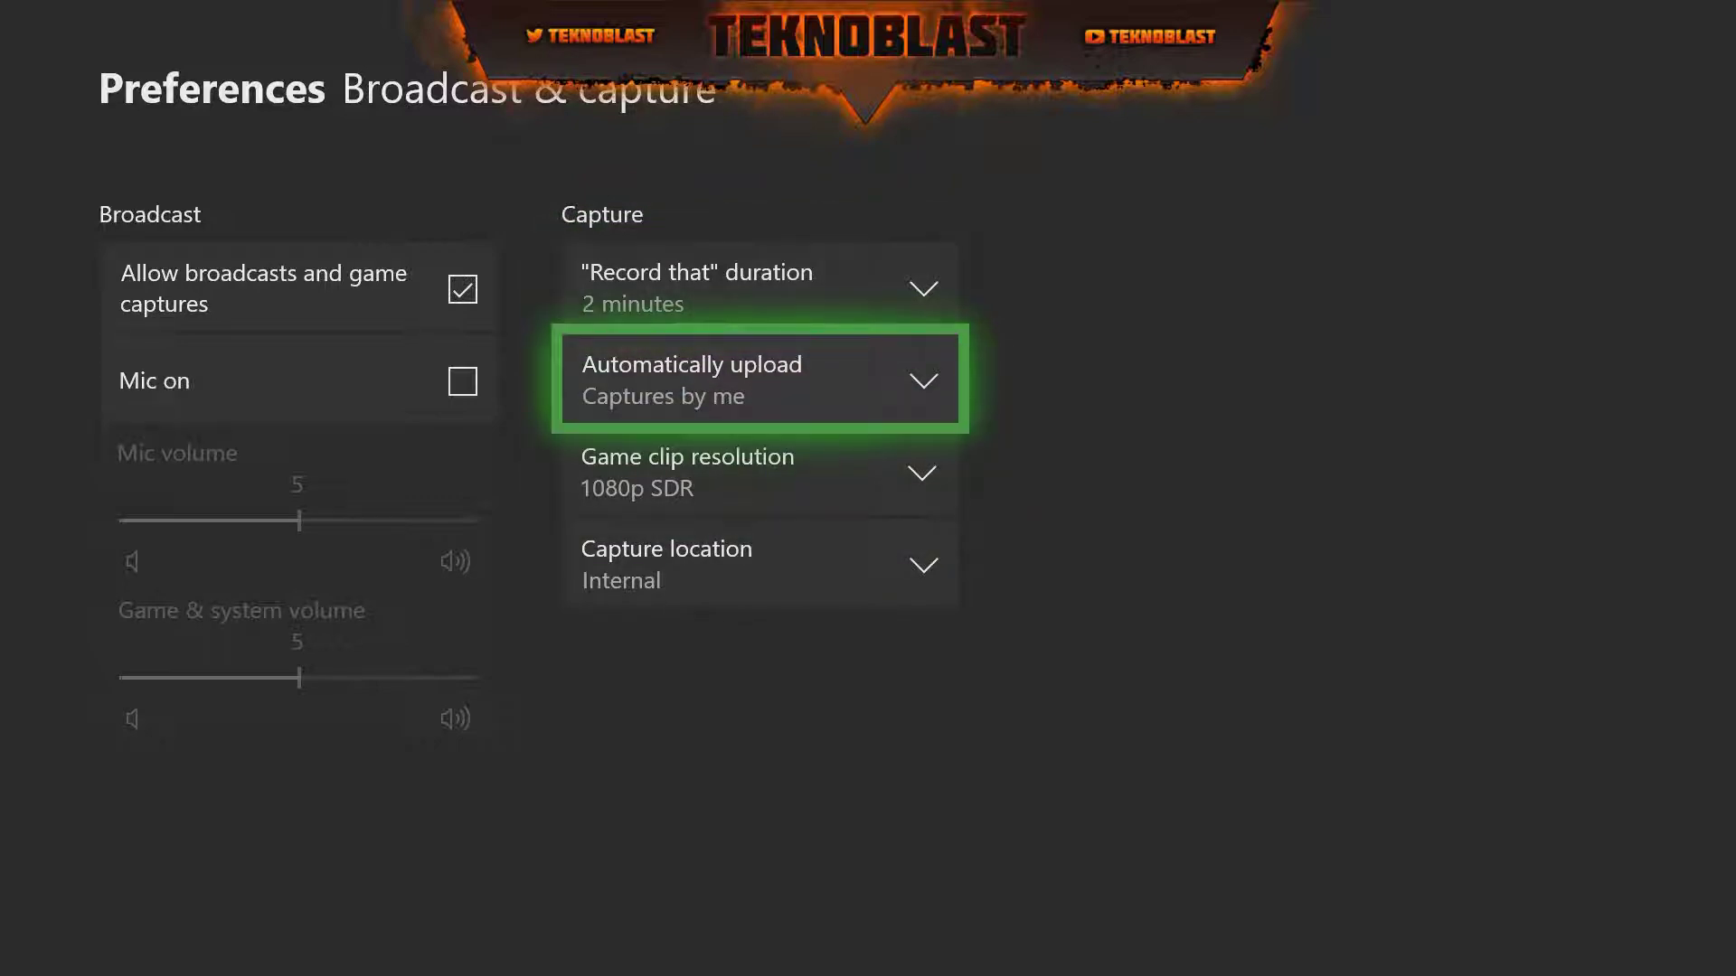
# Set the capture location to the MediaData drive and confirm the change
pyautogui.press('Down')
pyautogui.press('Down')
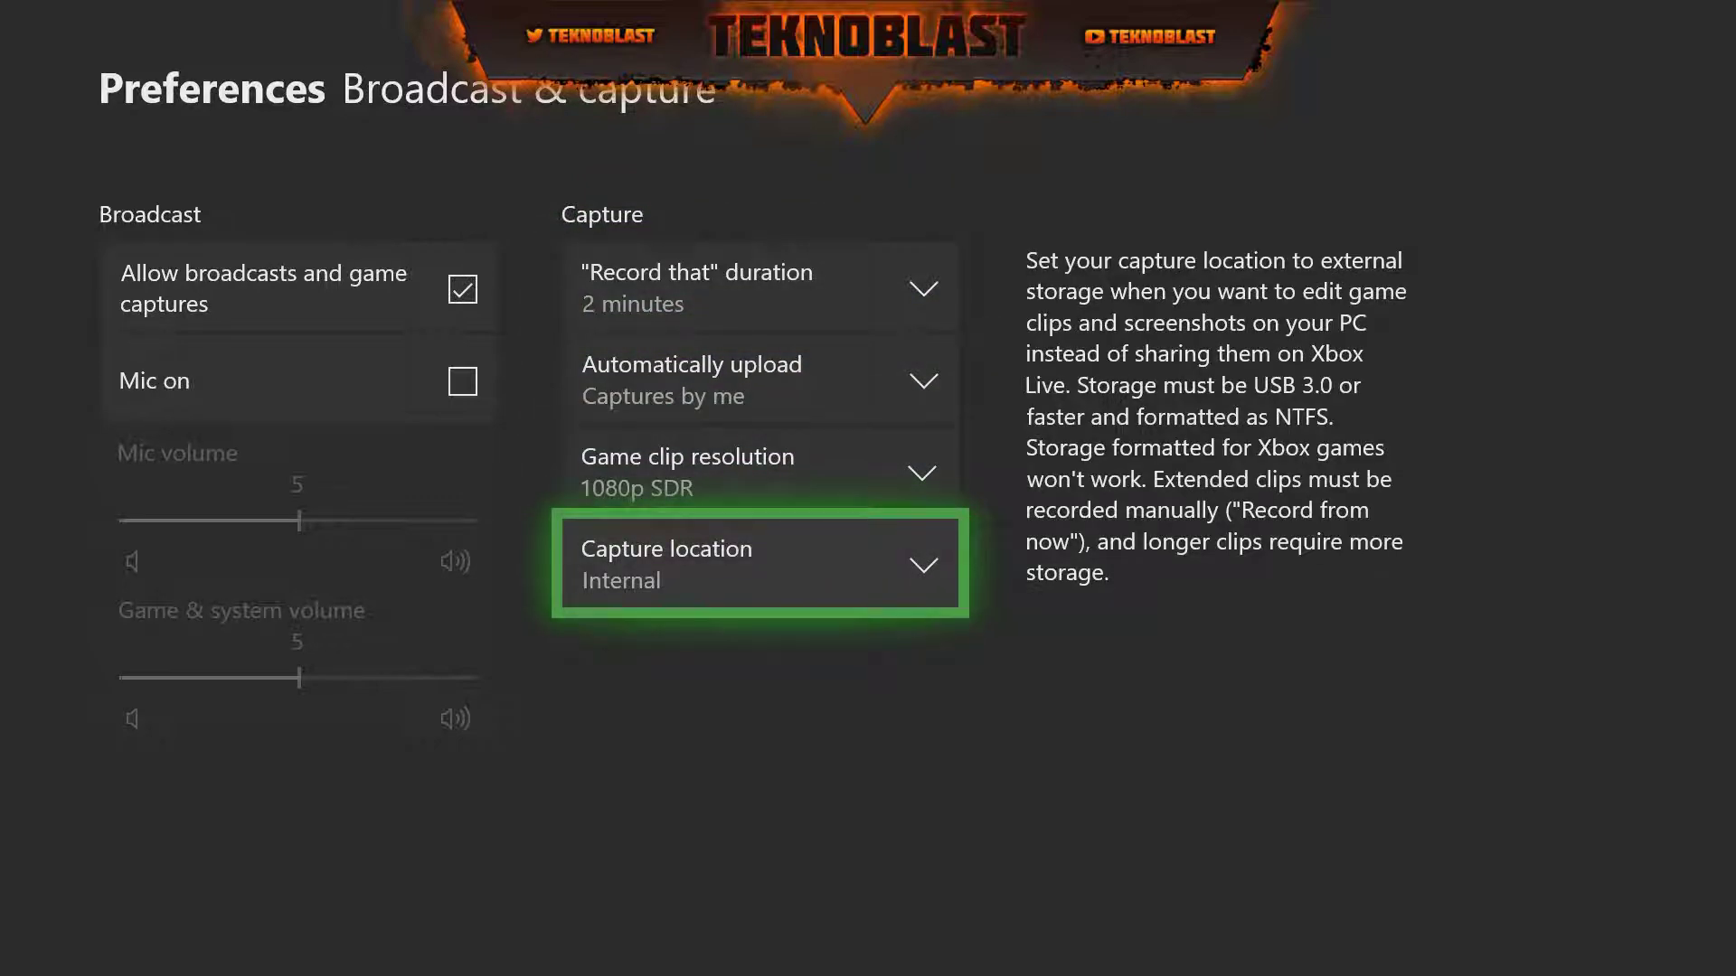
pyautogui.press('Return')
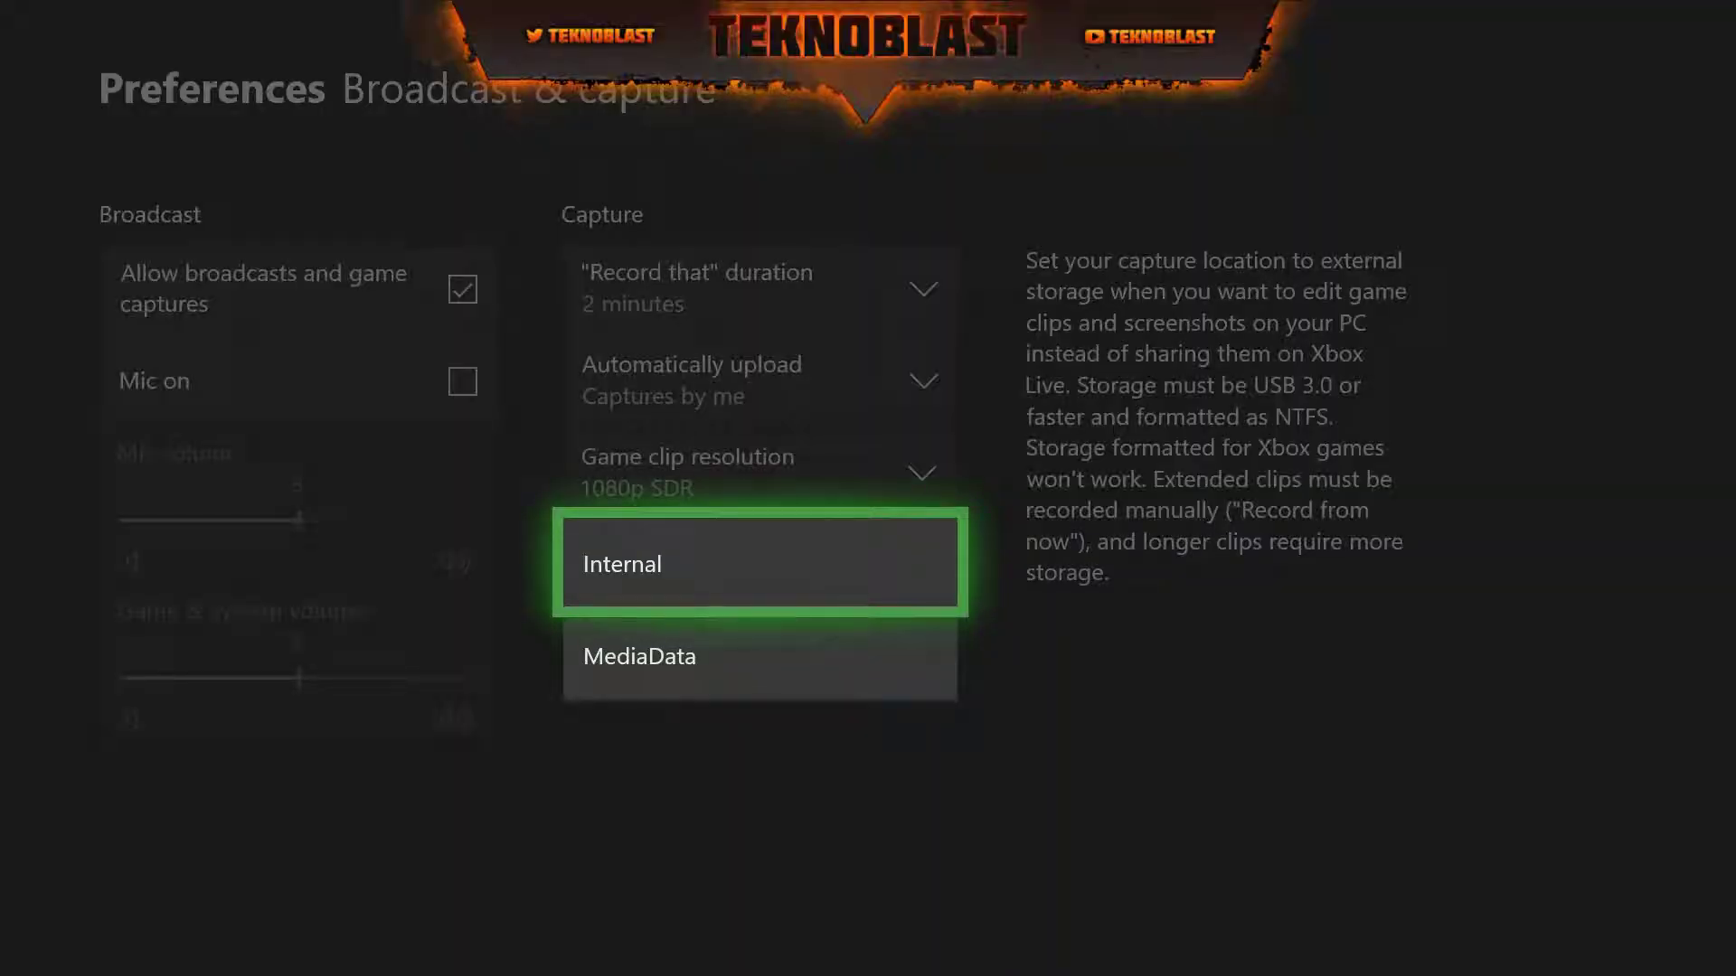
pyautogui.press('Down')
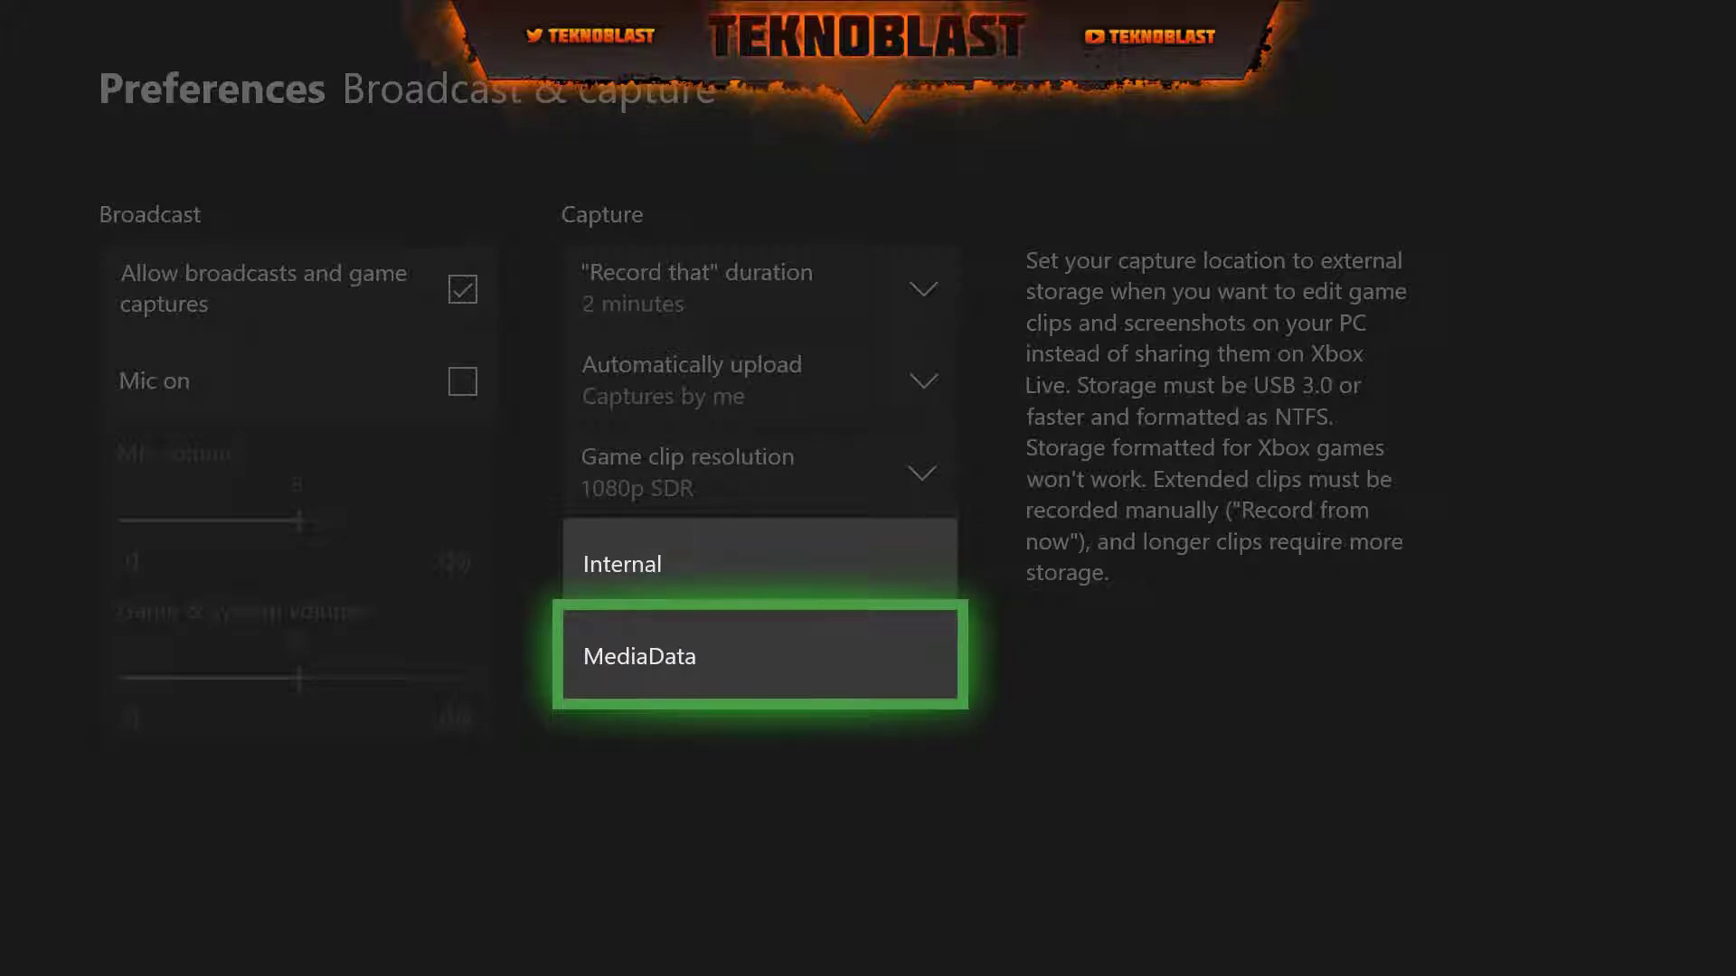
pyautogui.press('Return')
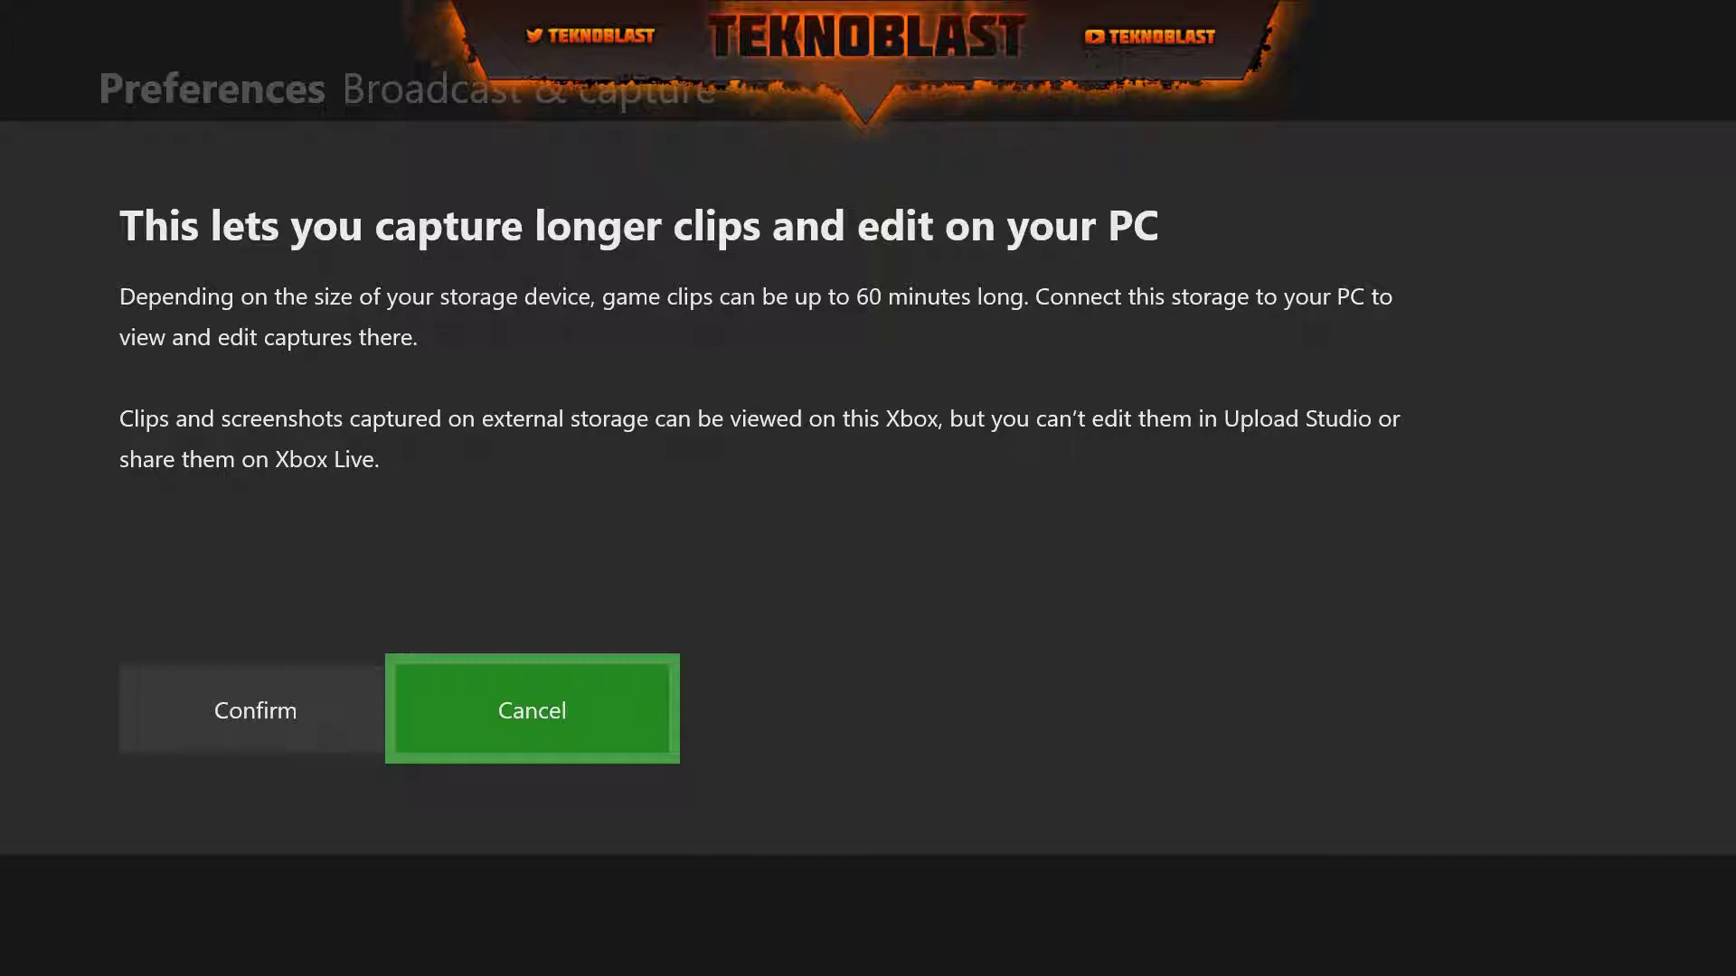
pyautogui.press('Left')
pyautogui.press('Return')
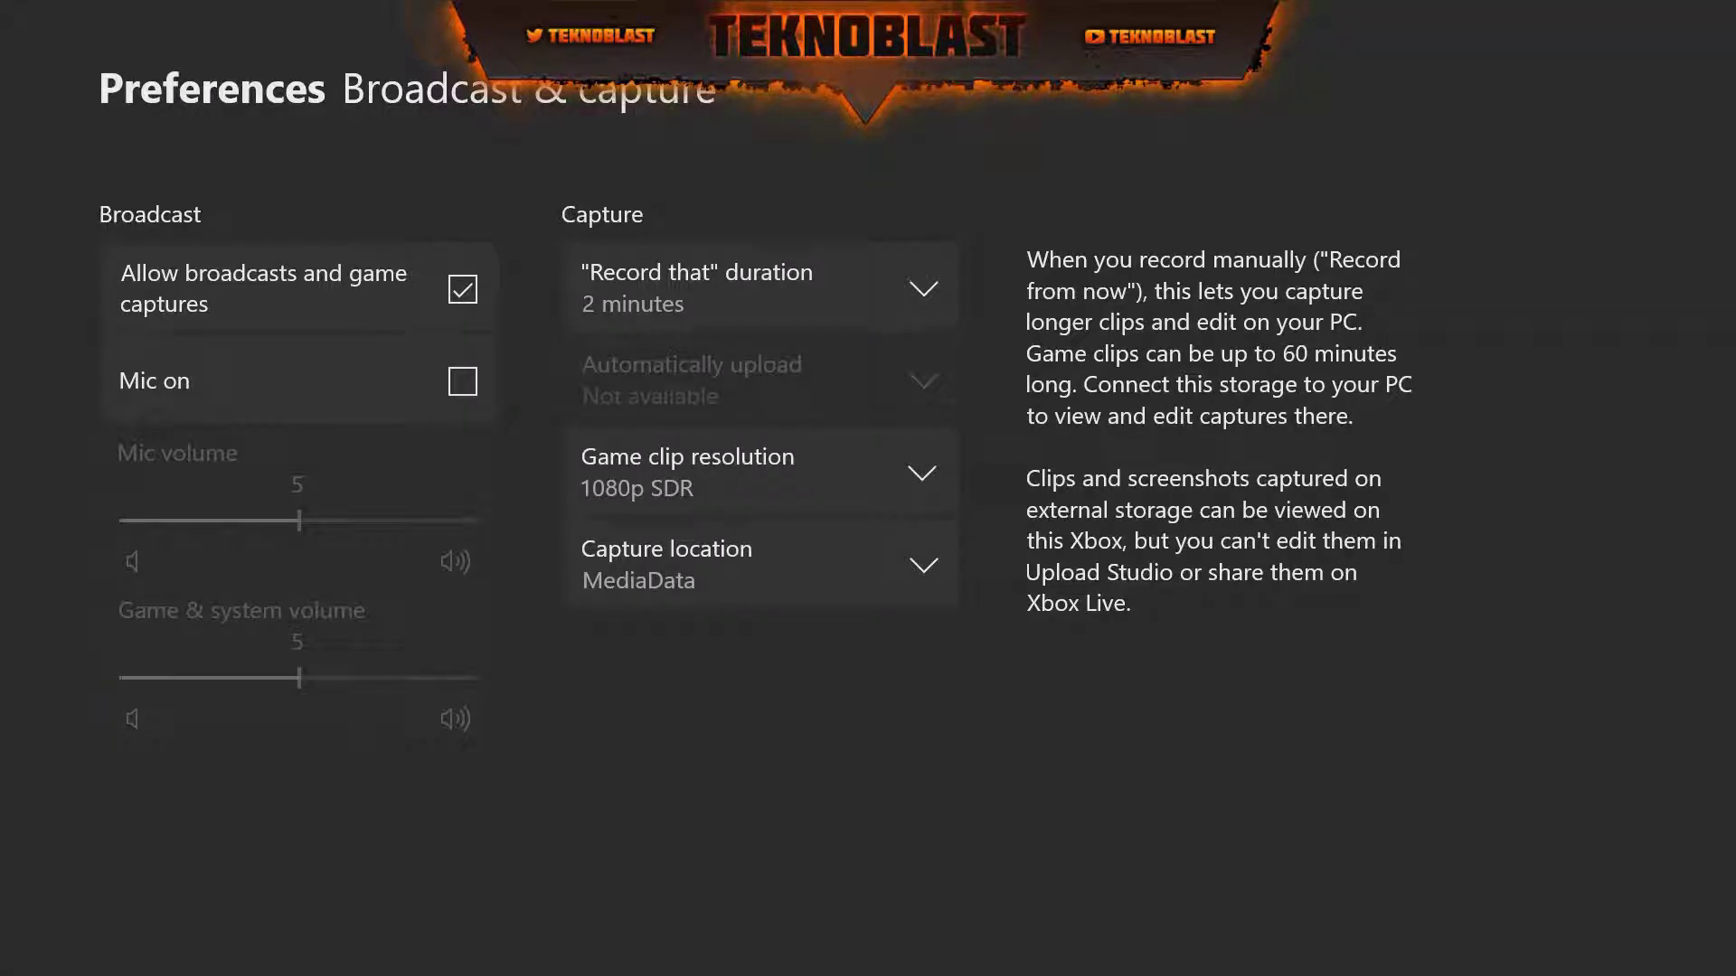